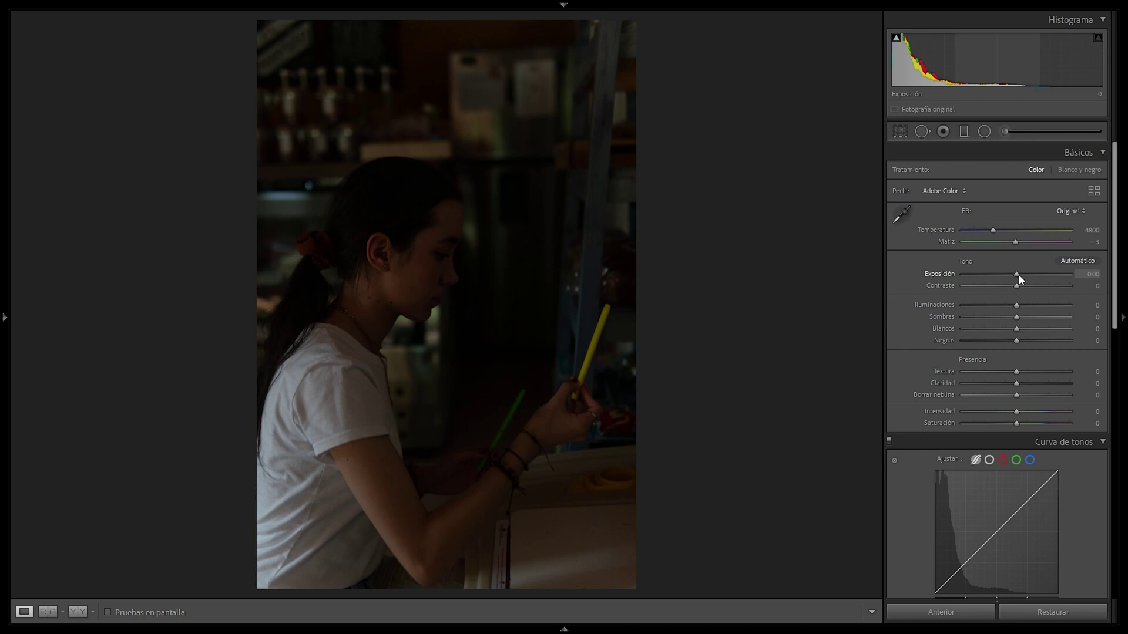
Step: Raise Exposure to +1.37 in the Basic panel to brighten the dim café portrait
{"action": "left_click_drag", "start_coordinate": [1019, 273], "coordinate": [1034, 274]}
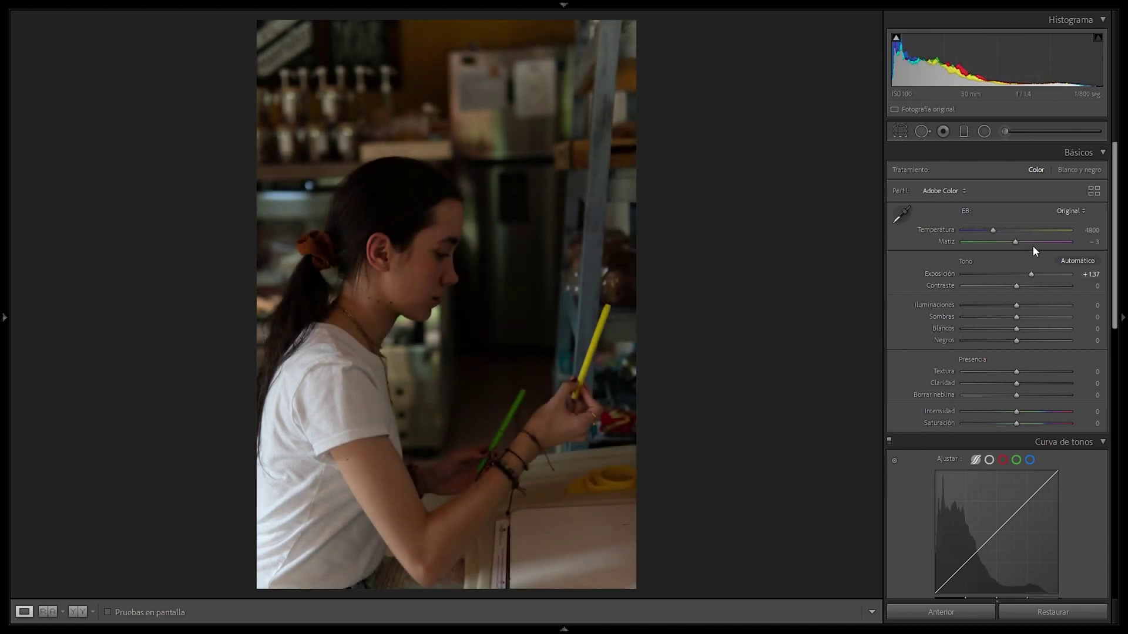
{"action": "scroll", "coordinate": [1048, 203], "scroll_direction": "down", "scroll_amount": 10}
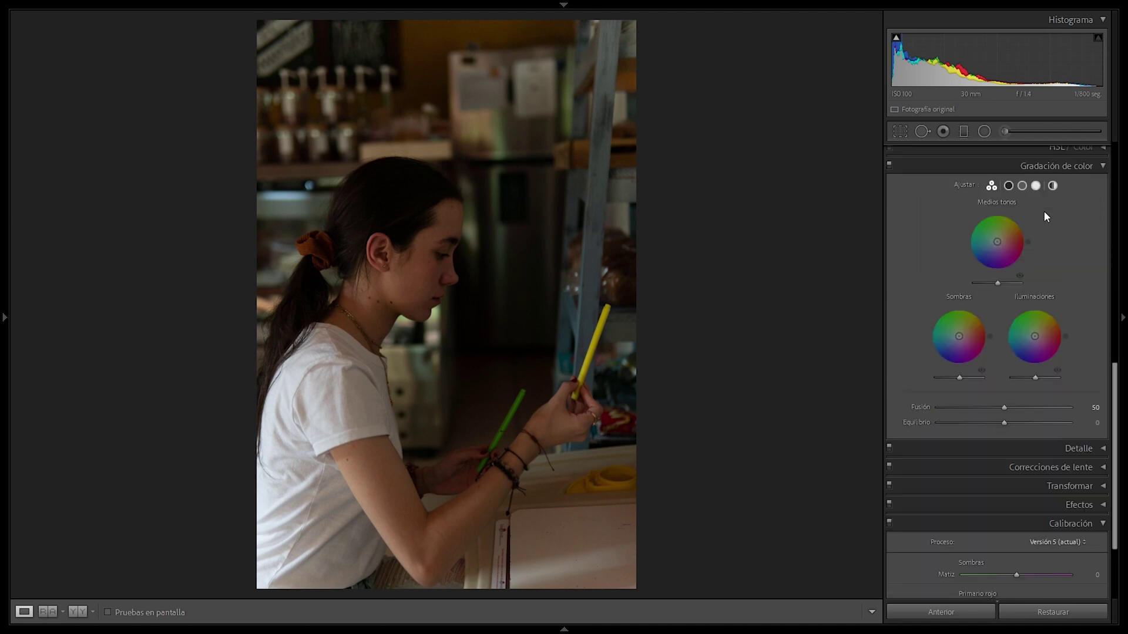
Step: Tint the shadows teal-blue on the Color Grading wheel, settling at hue 196, saturation 42
{"action": "scroll", "coordinate": [1046, 216], "scroll_direction": "up", "scroll_amount": 2}
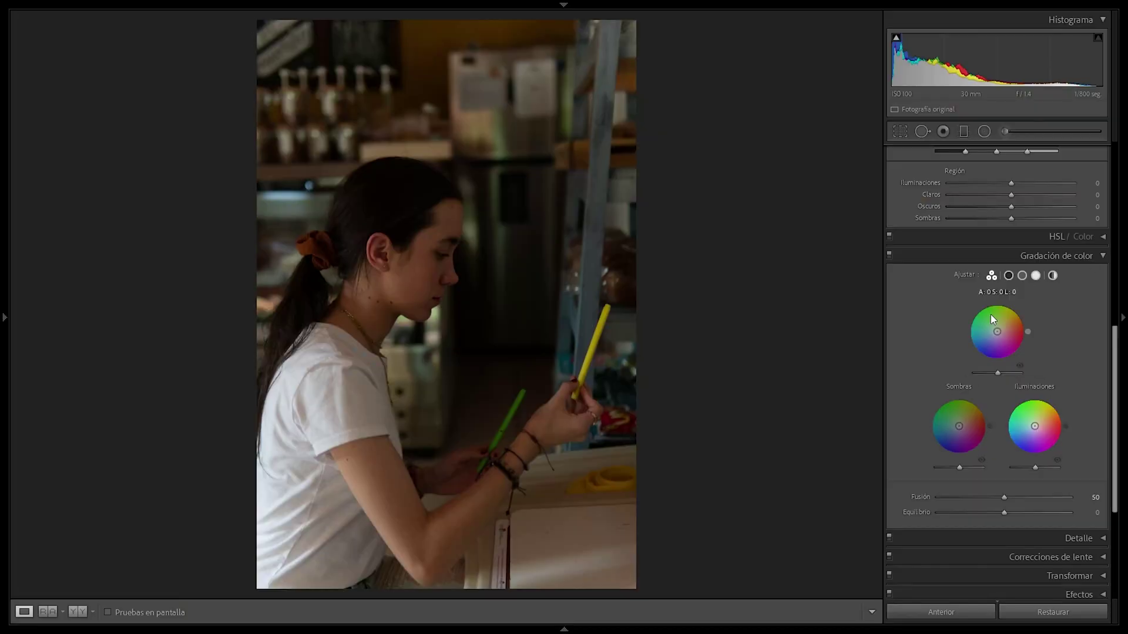
{"action": "left_click", "coordinate": [1009, 276]}
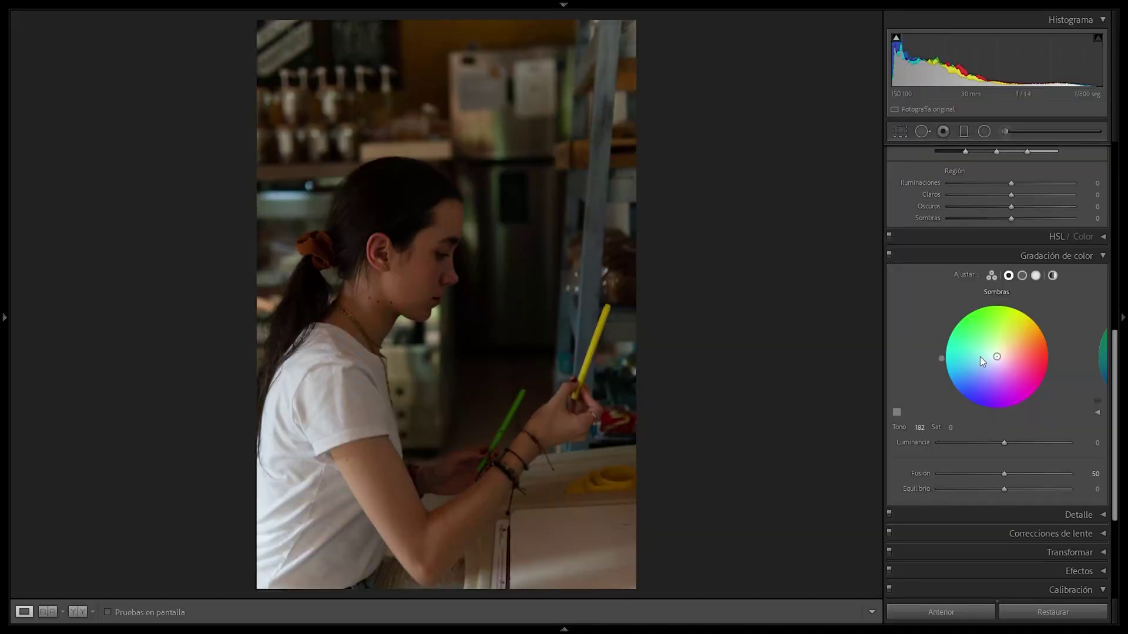
{"action": "left_click_drag", "start_coordinate": [979, 357], "coordinate": [977, 356]}
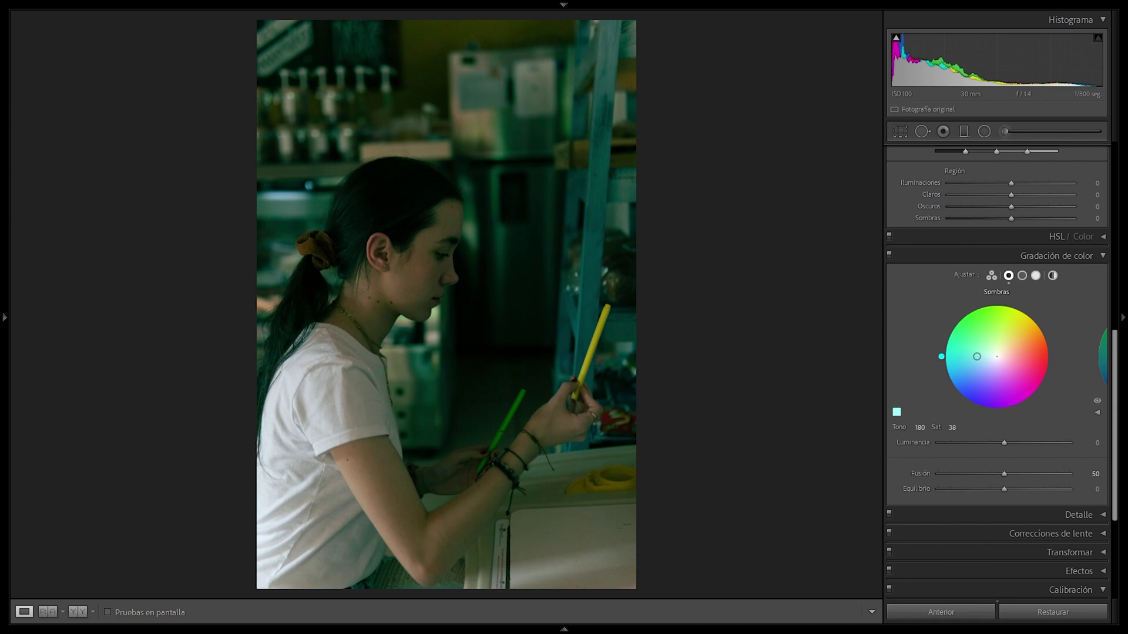
{"action": "left_click_drag", "start_coordinate": [977, 356], "coordinate": [979, 363]}
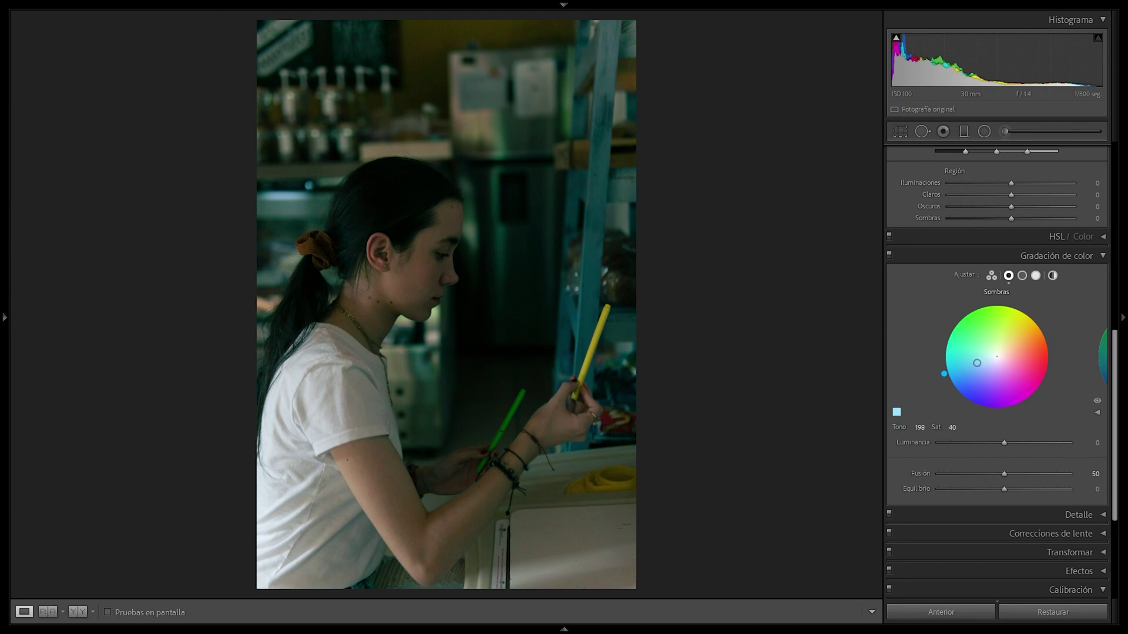
{"action": "left_click_drag", "start_coordinate": [977, 363], "coordinate": [963, 370]}
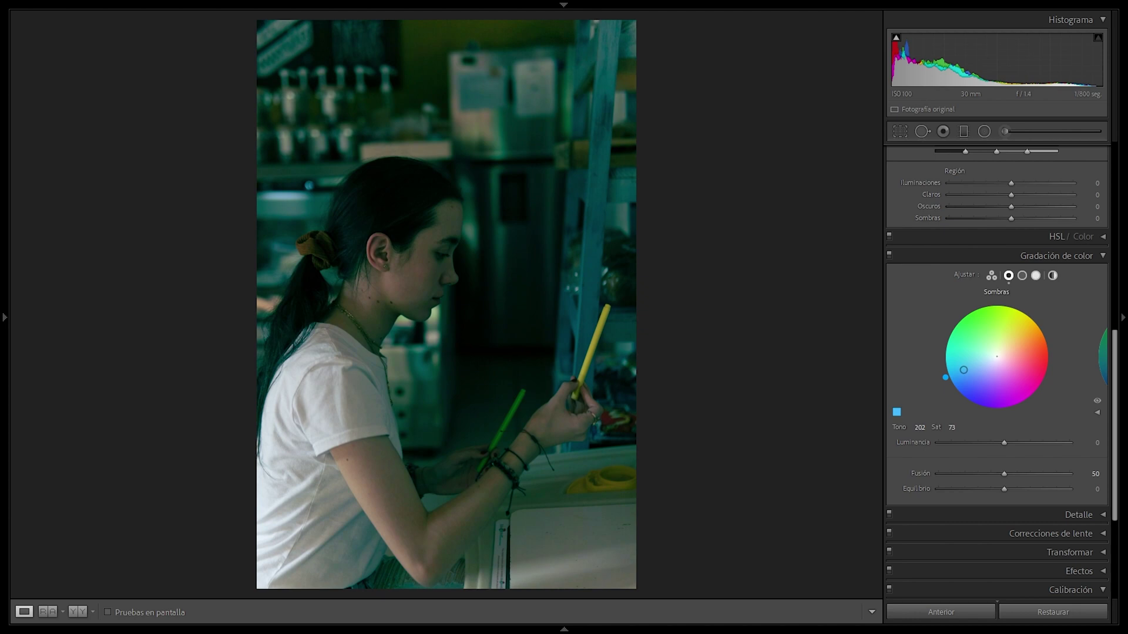
{"action": "left_click_drag", "start_coordinate": [966, 369], "coordinate": [975, 364]}
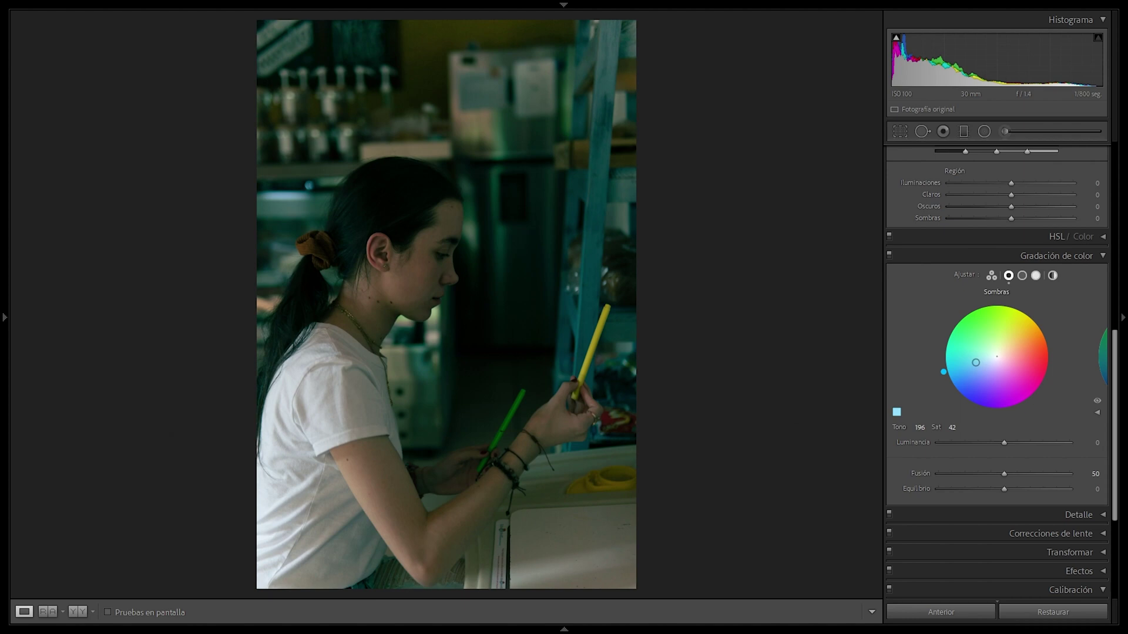
{"action": "left_click", "coordinate": [1022, 276]}
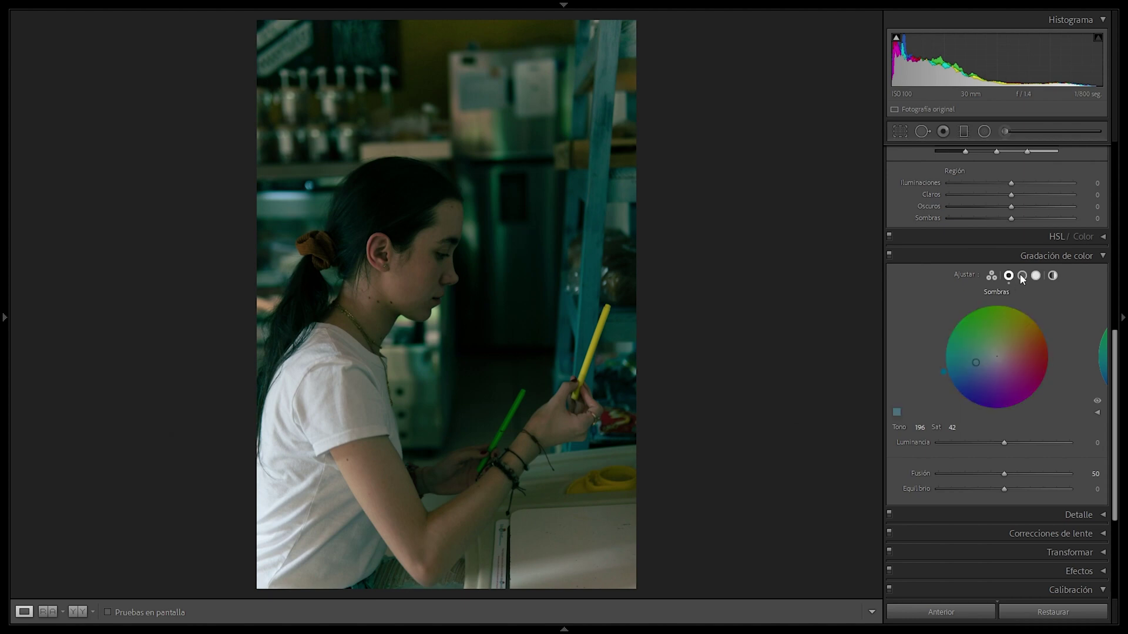
Step: Warm the midtones to hue 37, saturation 43 and raise their luminance slightly
{"action": "left_click", "coordinate": [1036, 328]}
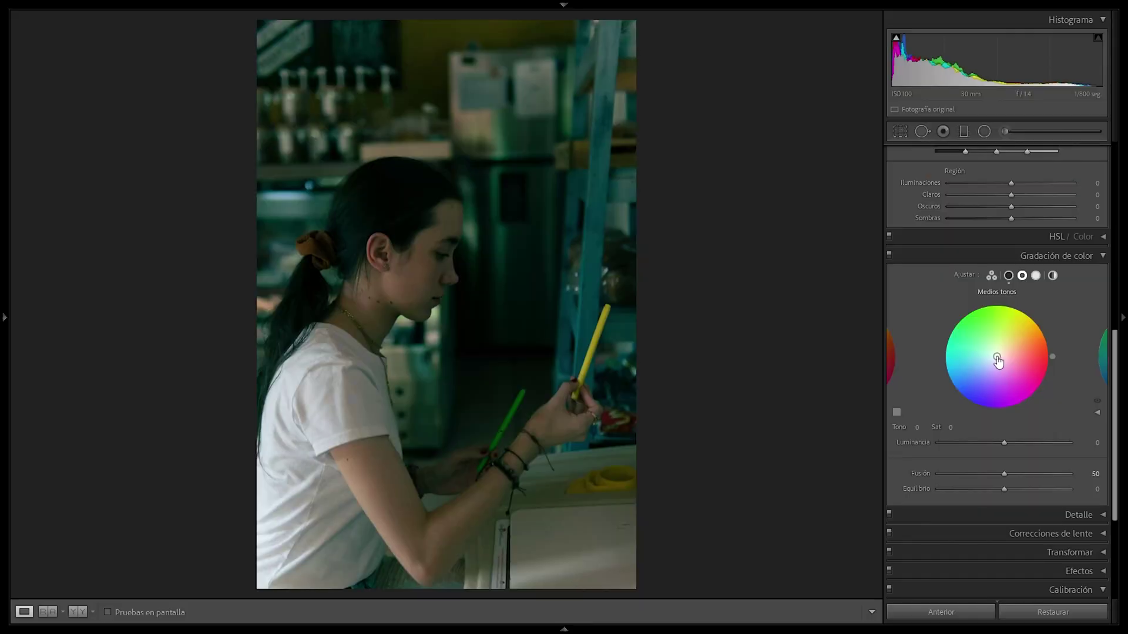
{"action": "mouse_move", "coordinate": [1015, 348]}
{"action": "left_mouse_down"}
{"action": "mouse_move", "coordinate": [1006, 353]}
{"action": "mouse_move", "coordinate": [1015, 344]}
{"action": "left_mouse_up"}
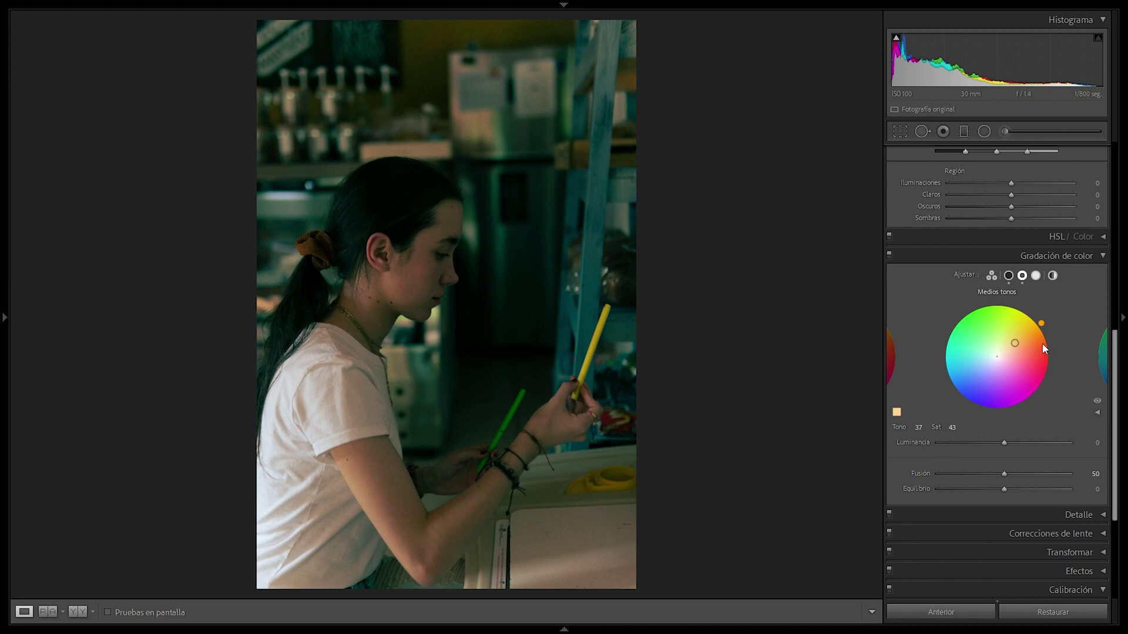
{"action": "scroll", "coordinate": [1045, 343], "scroll_direction": "down", "scroll_amount": 2}
{"action": "scroll", "coordinate": [1045, 343], "scroll_direction": "up", "scroll_amount": 4}
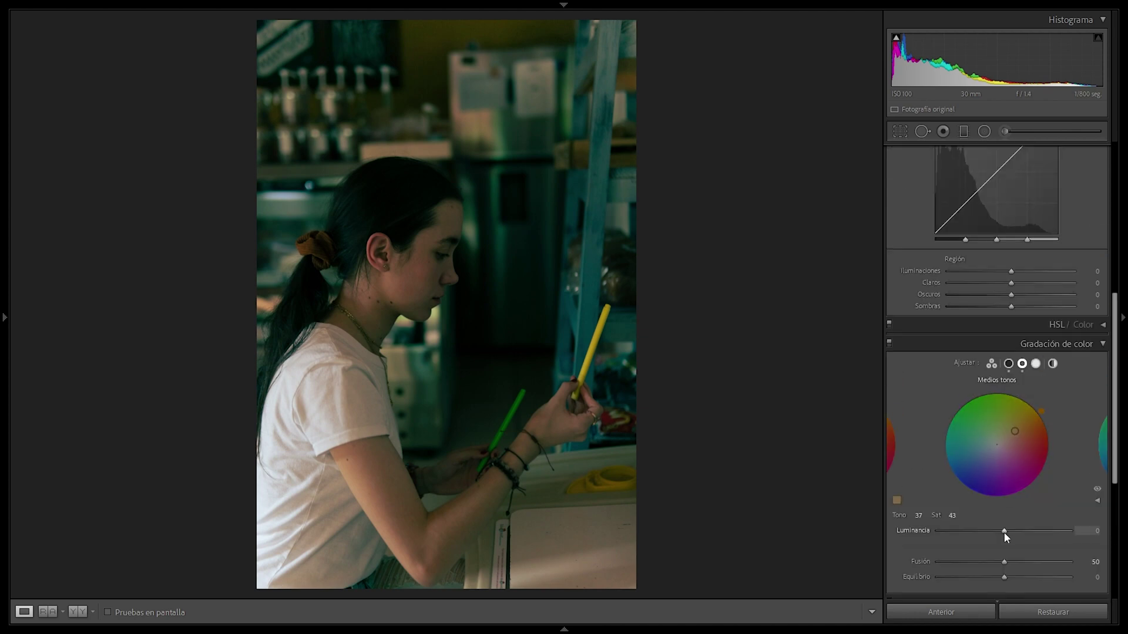
{"action": "left_click_drag", "start_coordinate": [1006, 531], "coordinate": [1037, 531]}
Step: Tint the highlights orange-red, check the white shirt up close, then ease to hue 21, saturation 34
{"action": "left_click", "coordinate": [1036, 363]}
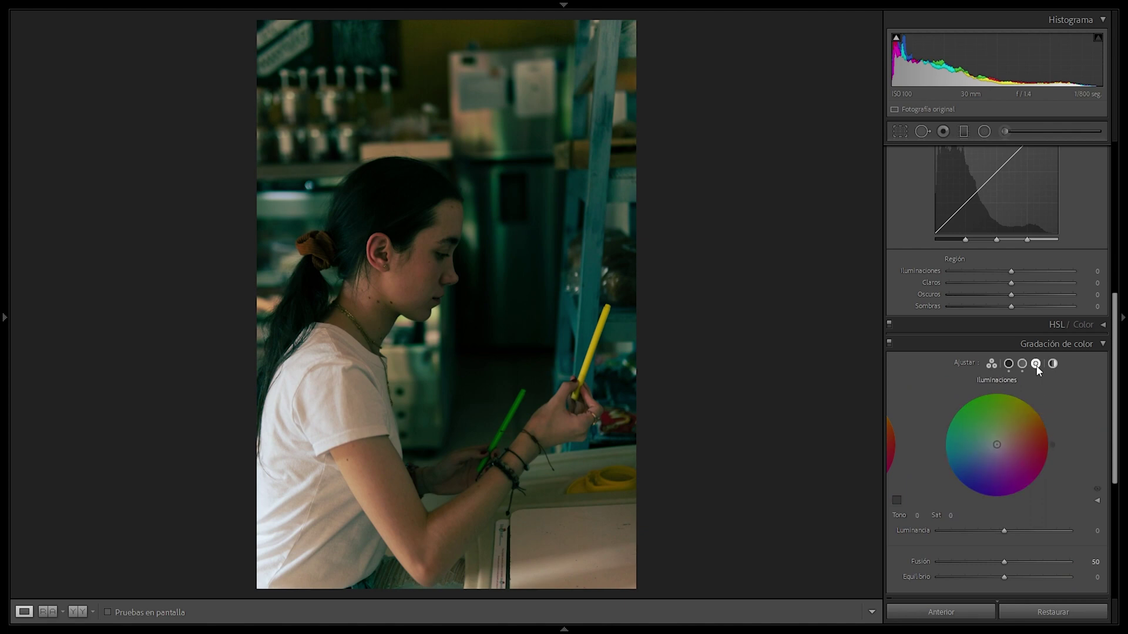
{"action": "scroll", "coordinate": [1045, 376], "scroll_direction": "down", "scroll_amount": 2}
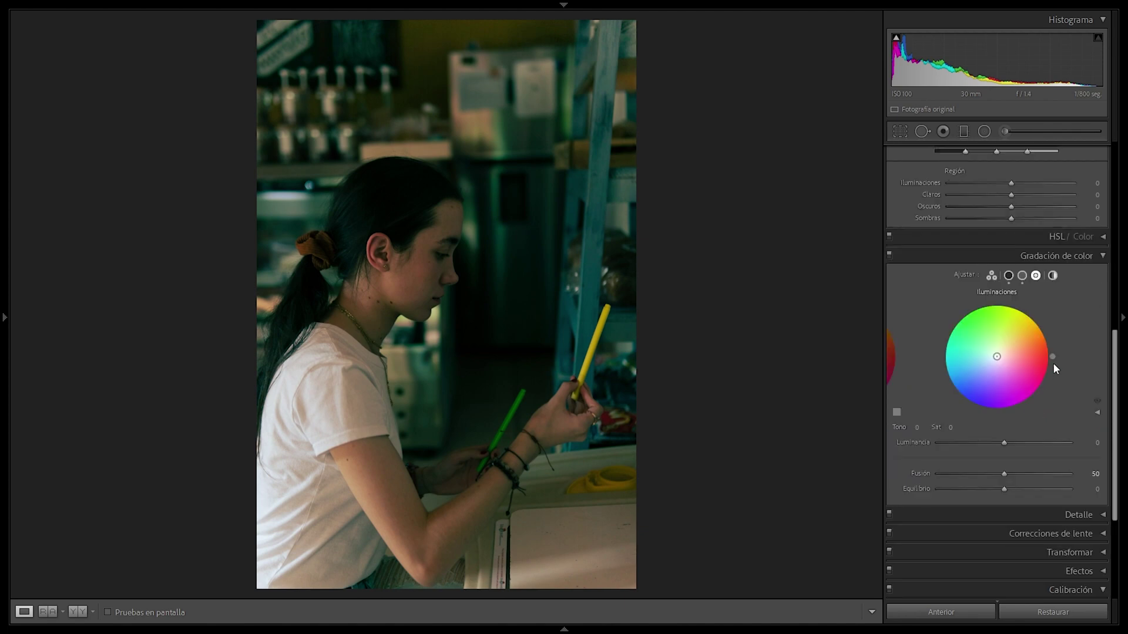
{"action": "left_click_drag", "start_coordinate": [994, 364], "coordinate": [1041, 340]}
{"action": "left_click", "coordinate": [305, 438]}
{"action": "left_click", "coordinate": [305, 438]}
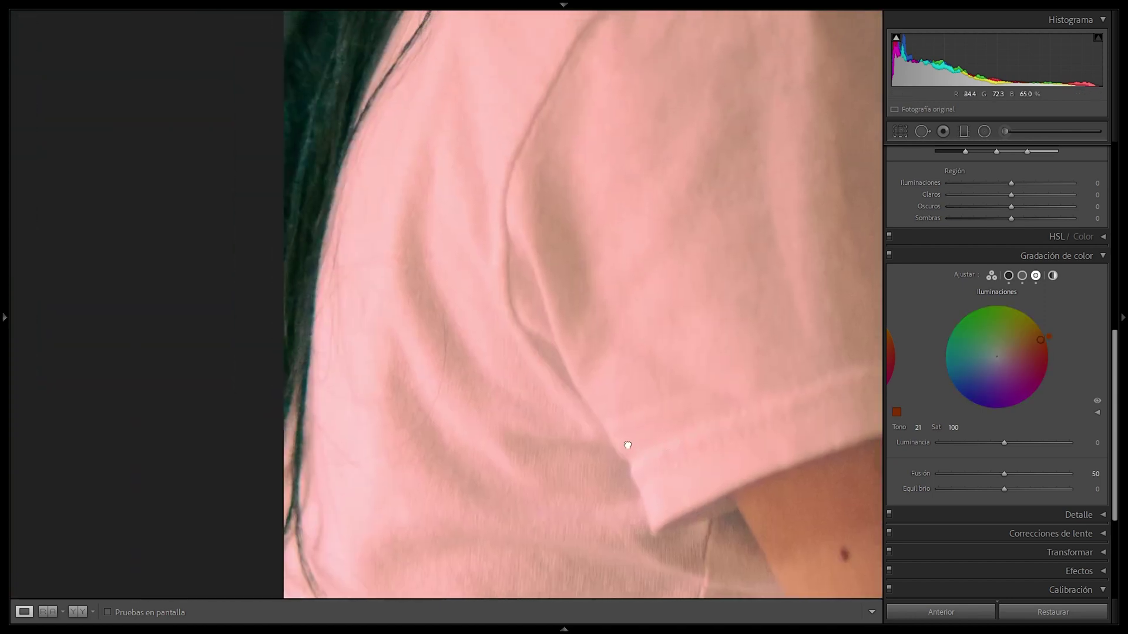
{"action": "left_click", "coordinate": [492, 235]}
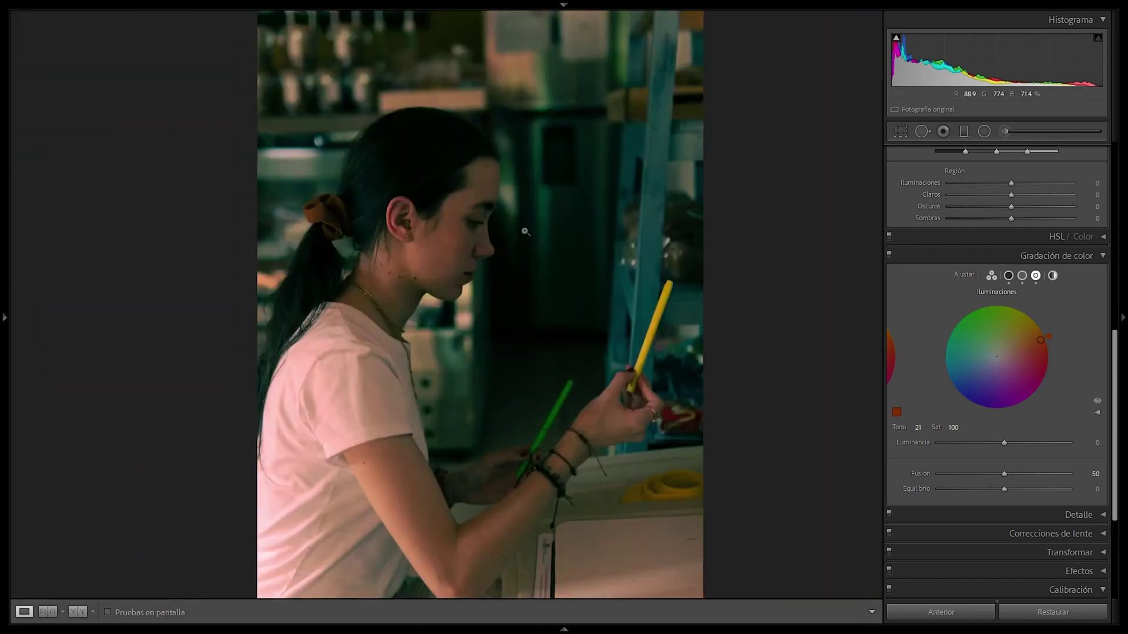
{"action": "left_click_drag", "start_coordinate": [1036, 344], "coordinate": [1016, 350]}
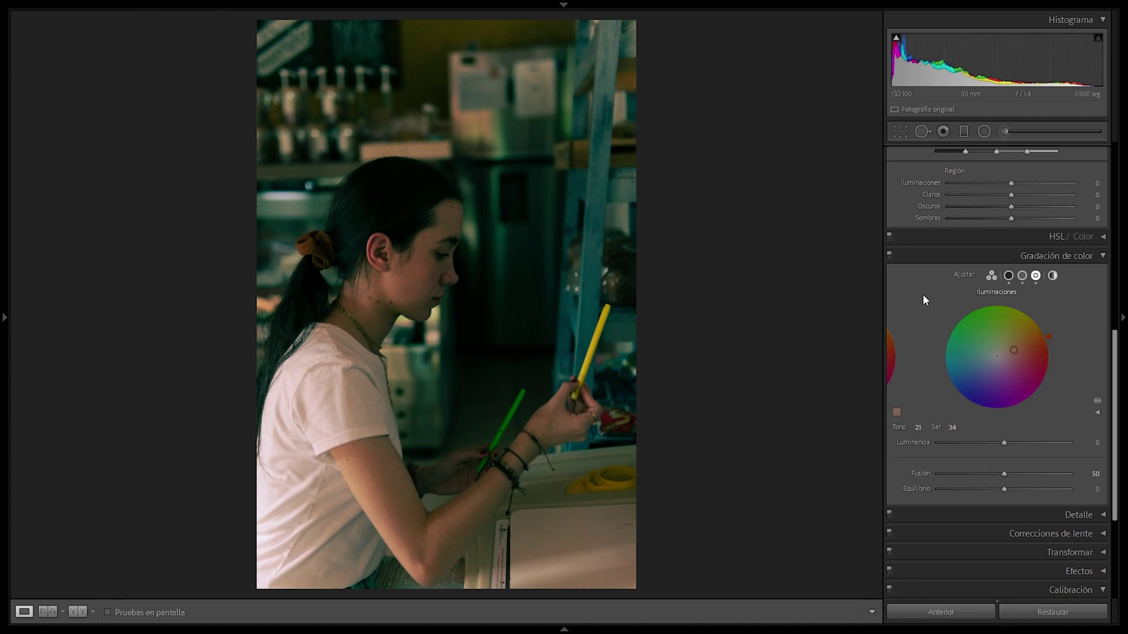
{"action": "scroll", "coordinate": [923, 294], "scroll_direction": "up", "scroll_amount": 2}
Step: Show the HSL panel with only the per-colour Luminance adjustments
{"action": "scroll", "coordinate": [1021, 473], "scroll_direction": "up", "scroll_amount": 4}
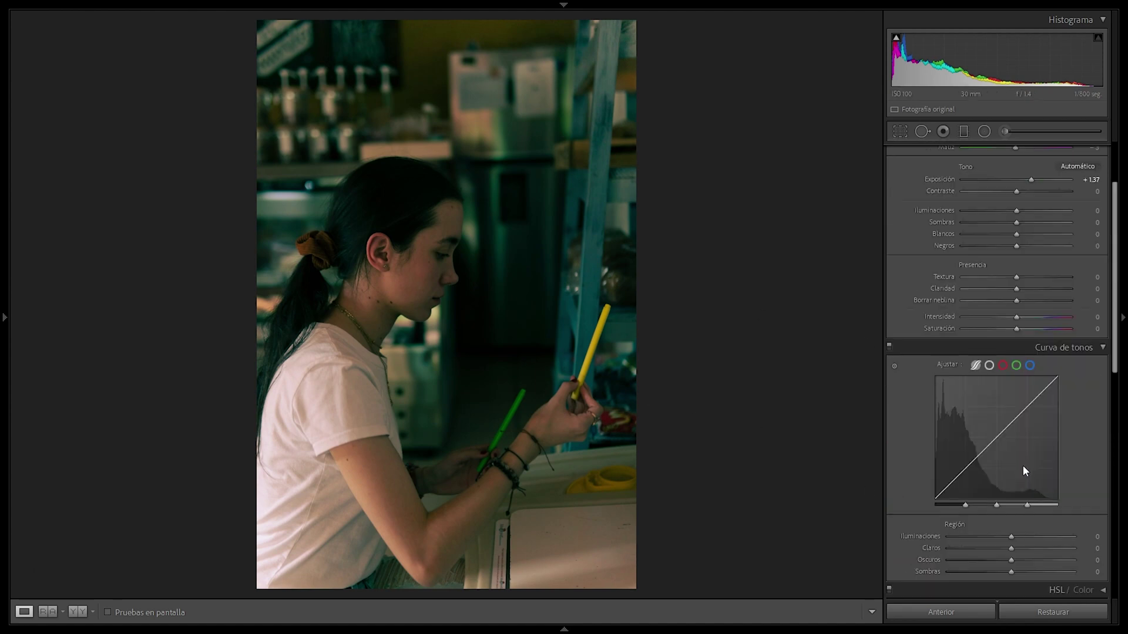
{"action": "left_click", "coordinate": [1027, 502]}
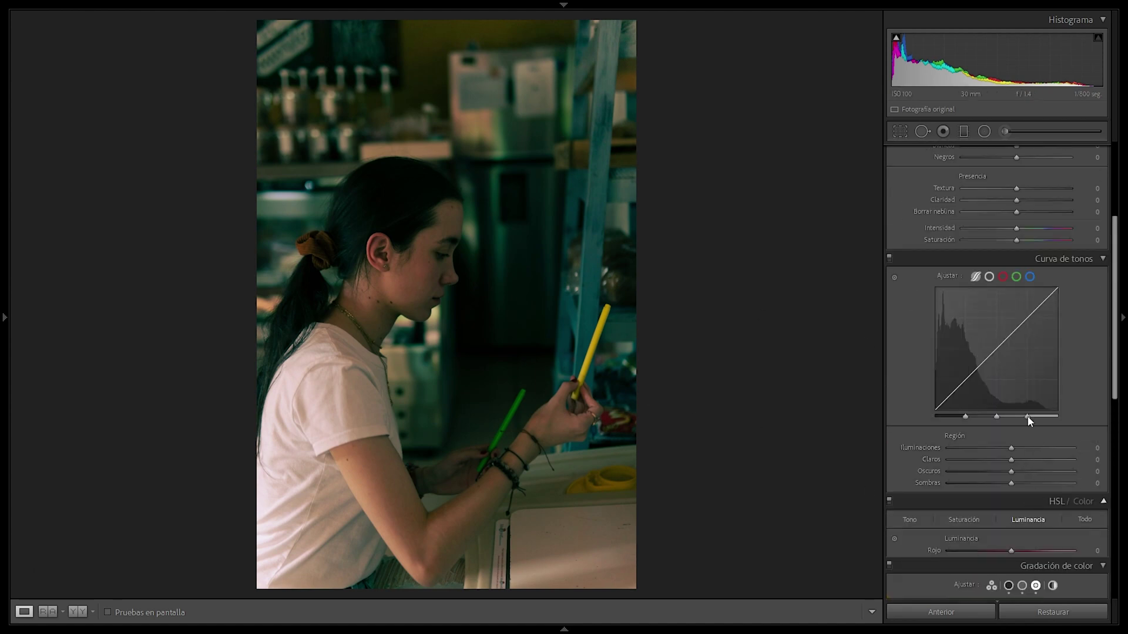
{"action": "scroll", "coordinate": [1027, 416], "scroll_direction": "down", "scroll_amount": 3}
{"action": "left_click", "coordinate": [1029, 376]}
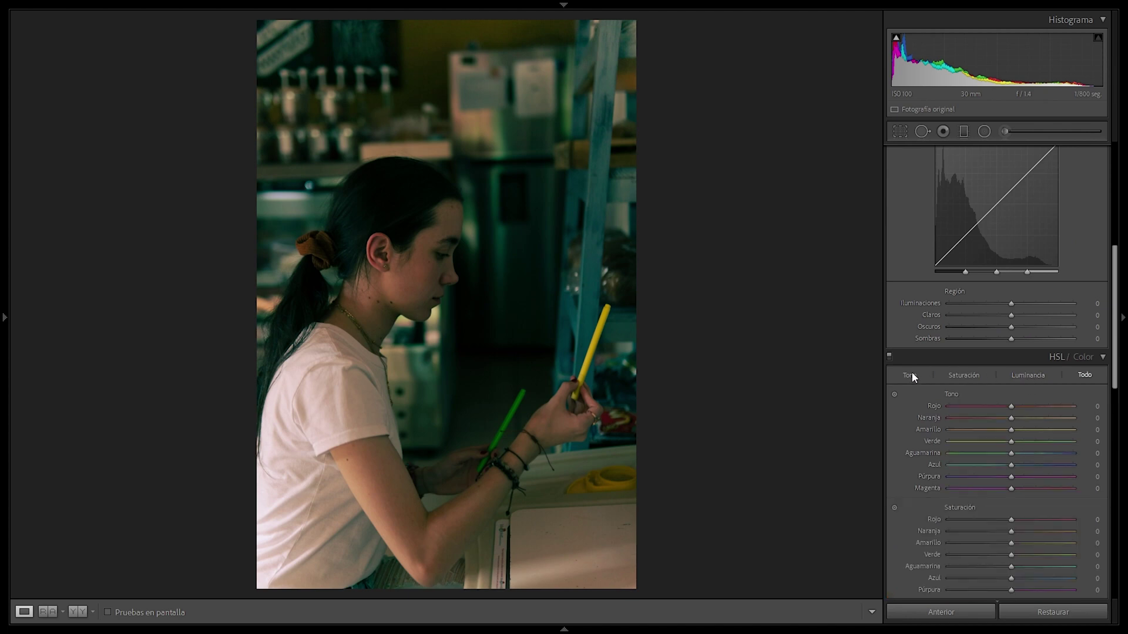
{"action": "left_click", "coordinate": [1027, 378]}
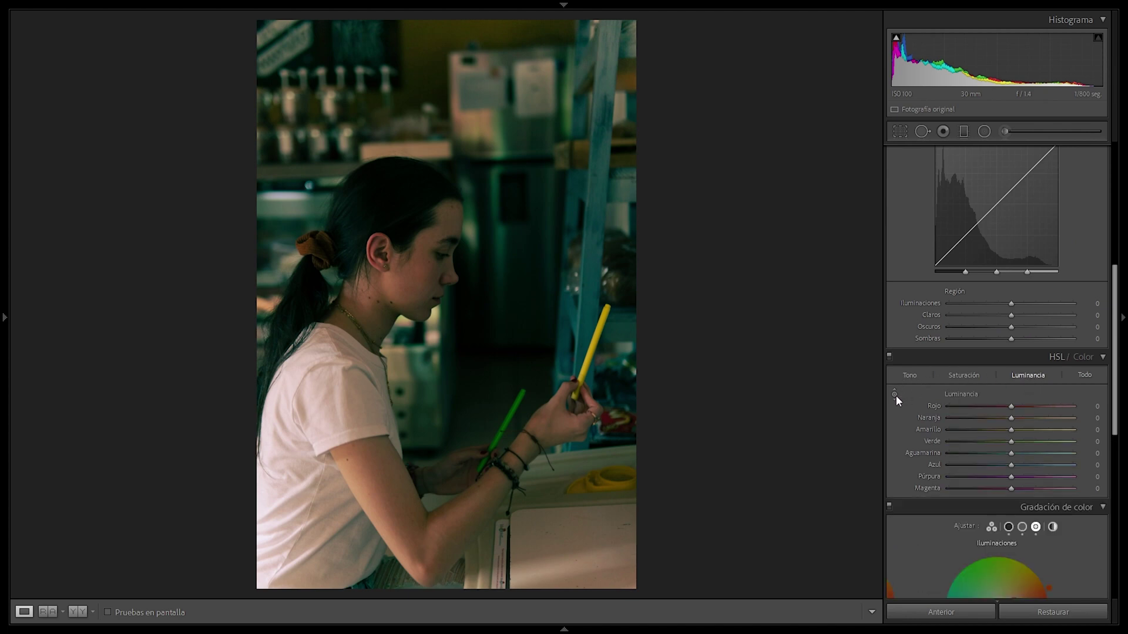
Step: Brighten skin tones on the photo to Red +19 and Orange +60 luminance, then disable color grading to compare
{"action": "left_click", "coordinate": [894, 394]}
{"action": "left_click_drag", "start_coordinate": [440, 281], "coordinate": [441, 238]}
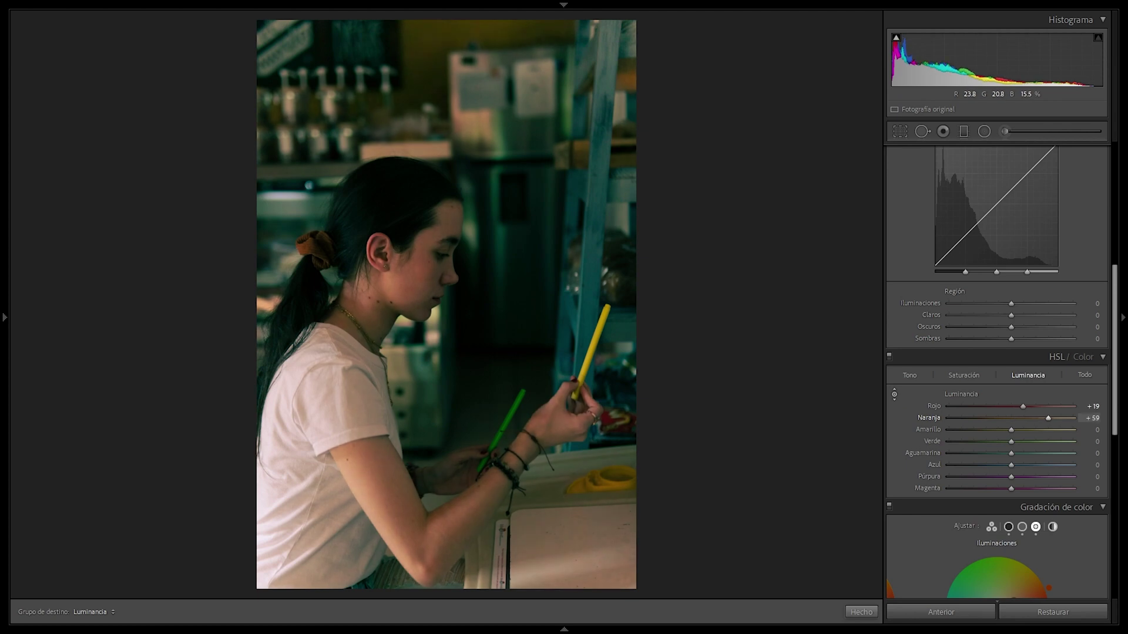
{"action": "left_click_drag", "start_coordinate": [441, 238], "coordinate": [441, 234]}
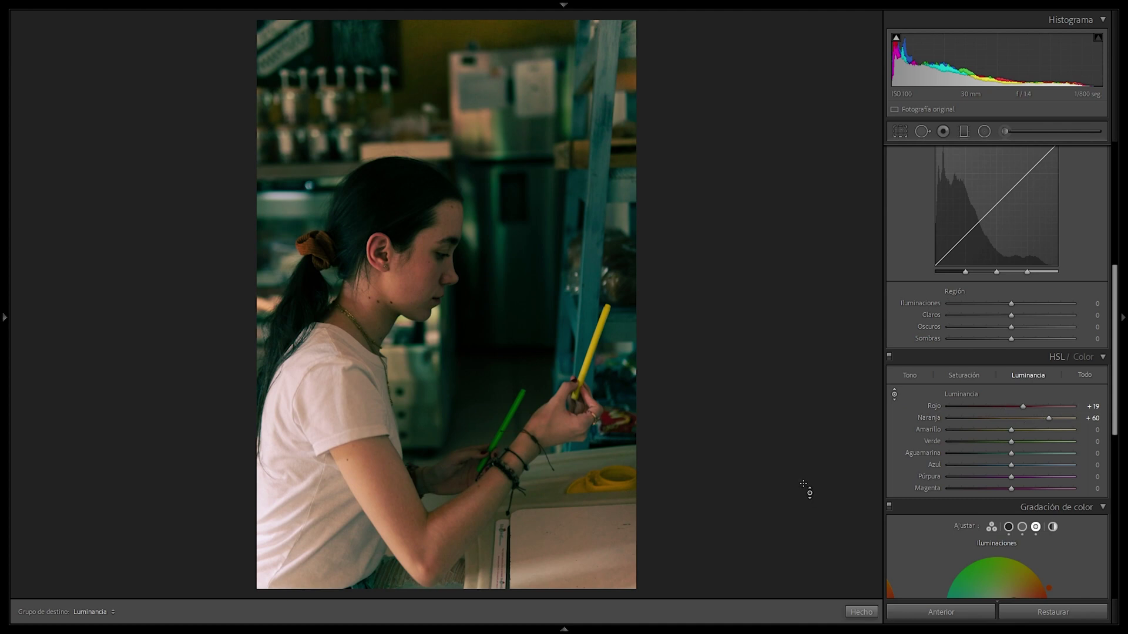
{"action": "scroll", "coordinate": [893, 226], "scroll_direction": "down", "scroll_amount": 5}
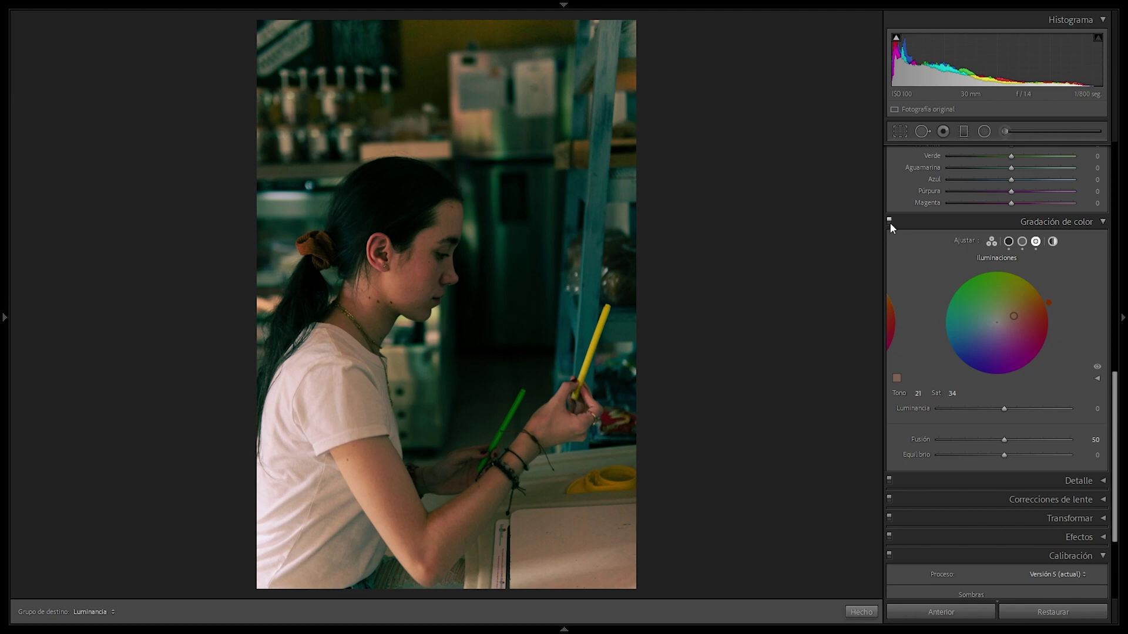
{"action": "left_click", "coordinate": [889, 222]}
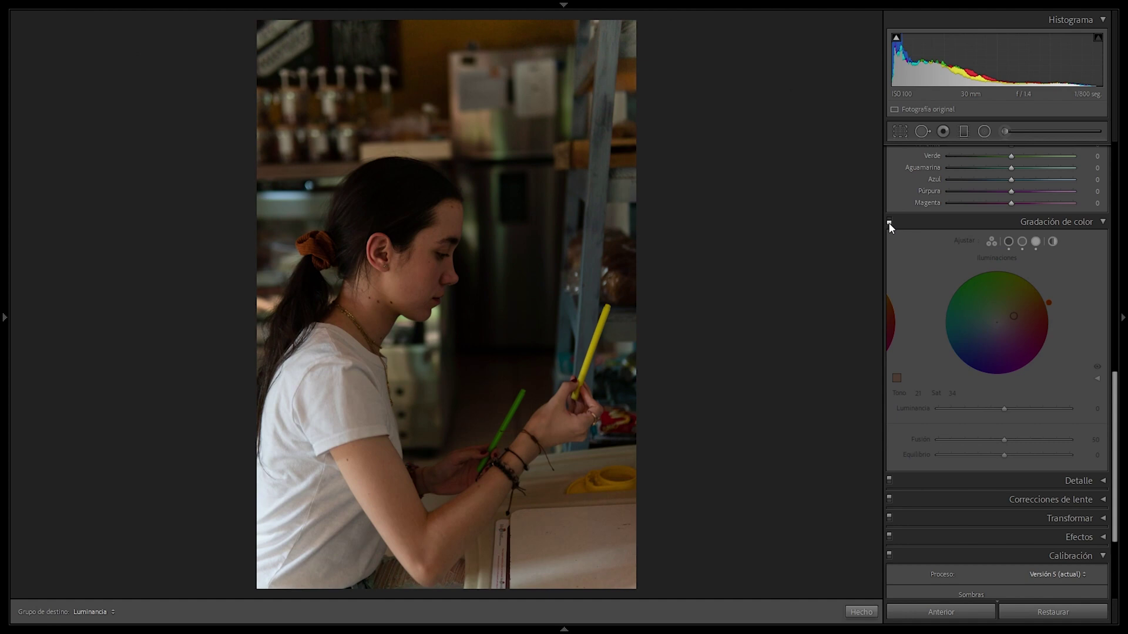
Step: Re-enable color grading, check the face at 1:1, and shift Balance to about +37
{"action": "left_click", "coordinate": [888, 222]}
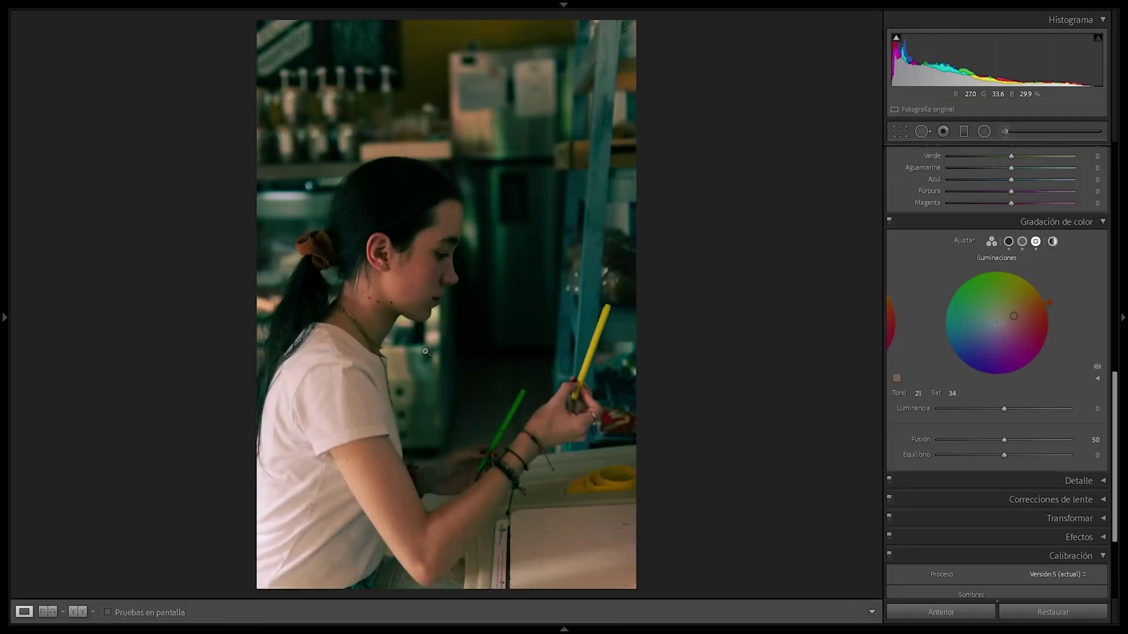
{"action": "left_click", "coordinate": [426, 352]}
{"action": "left_click_drag", "start_coordinate": [426, 343], "coordinate": [519, 541]}
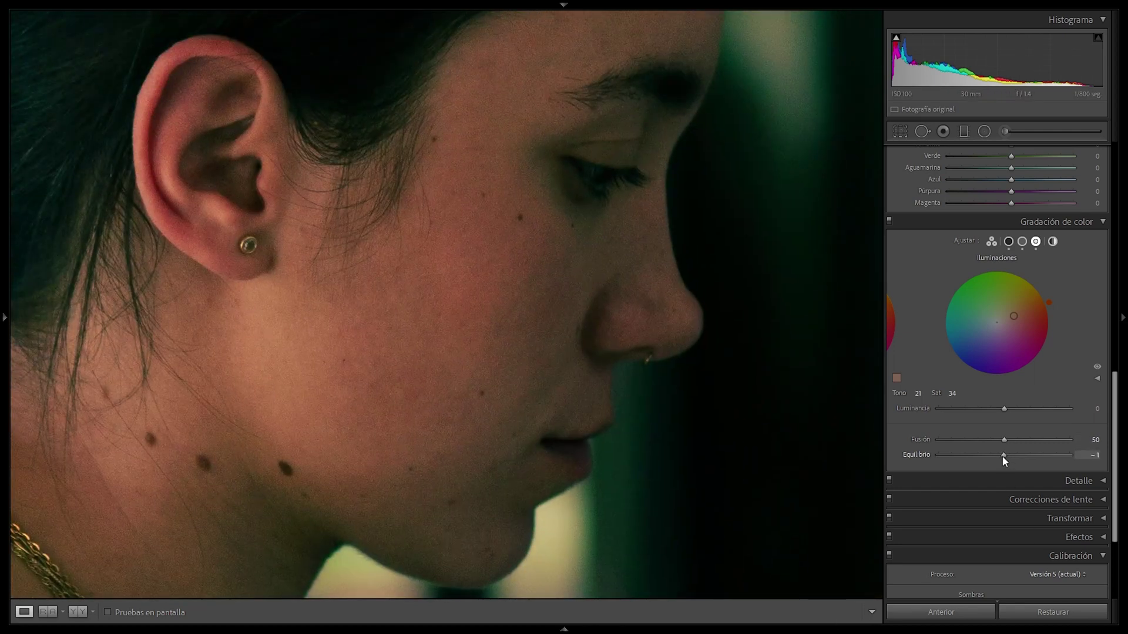
{"action": "left_click_drag", "start_coordinate": [1000, 457], "coordinate": [1026, 453]}
{"action": "left_click", "coordinate": [565, 220]}
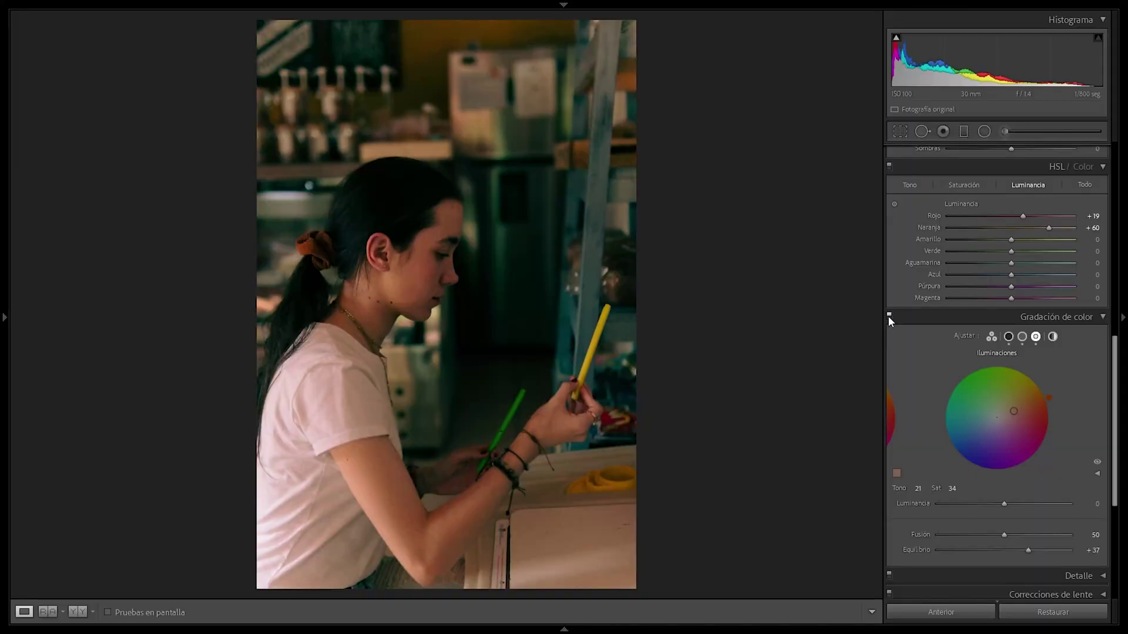
{"action": "left_click", "coordinate": [889, 316]}
{"action": "scroll", "coordinate": [999, 353], "scroll_direction": "up", "scroll_amount": 6}
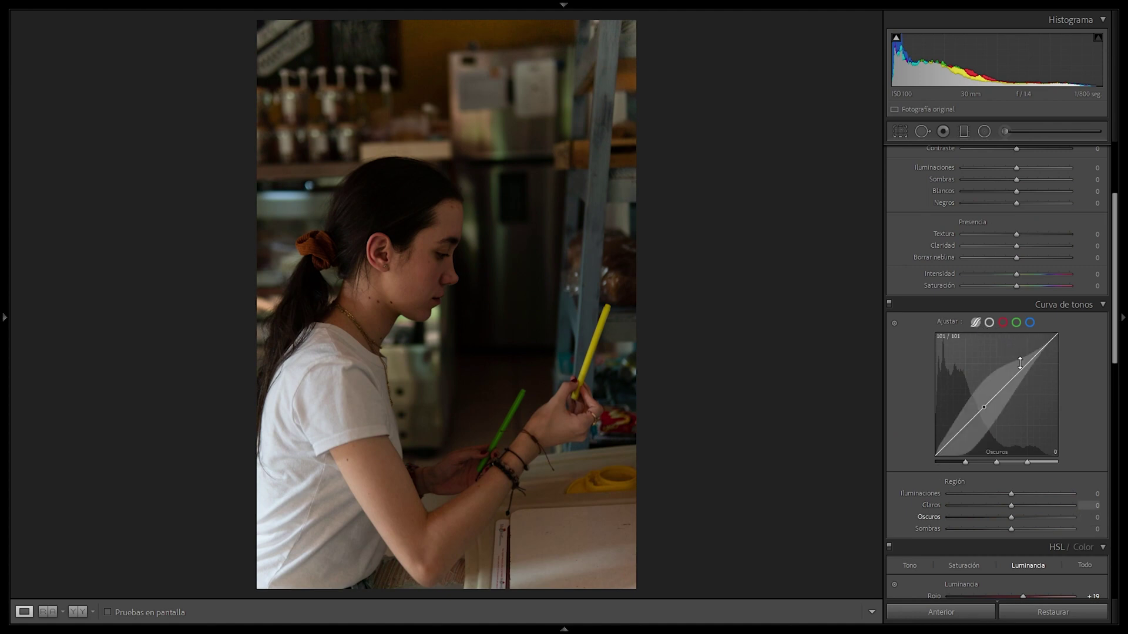
Step: In Point Curve mode, pull red out of the deepest shadows by moving the Red black point right
{"action": "left_click", "coordinate": [989, 325]}
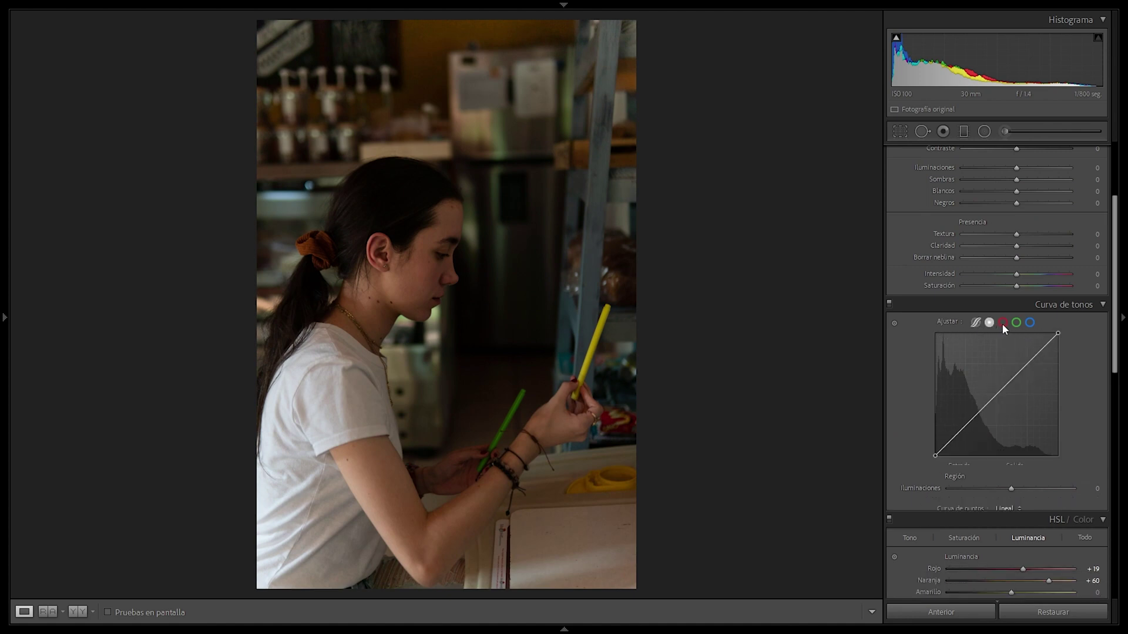
{"action": "left_click", "coordinate": [1003, 323]}
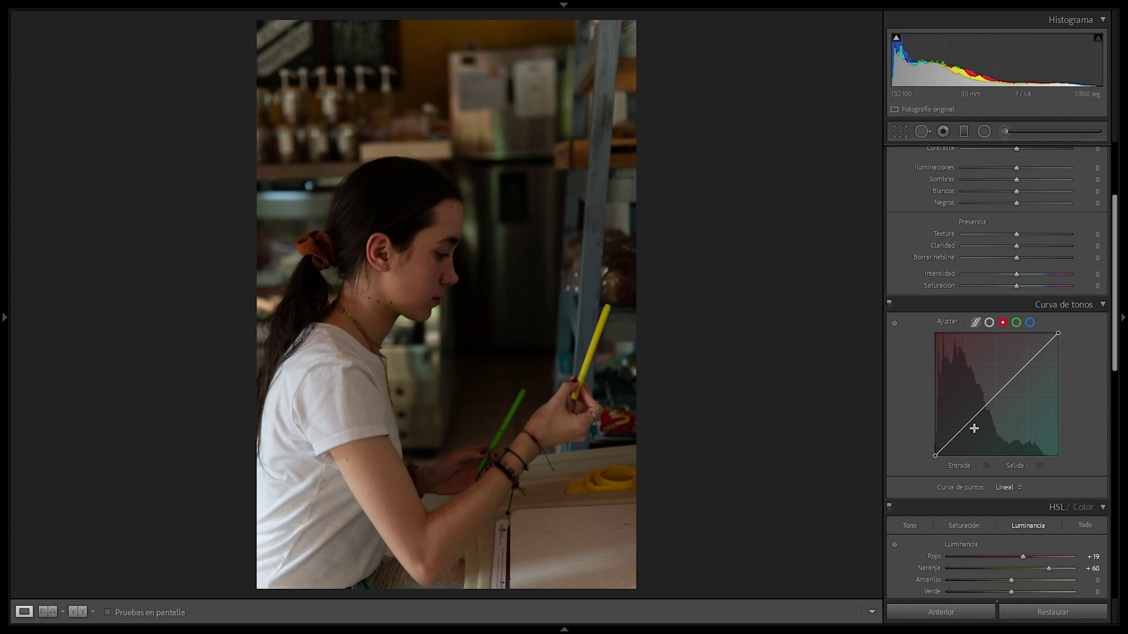
{"action": "left_click", "coordinate": [992, 398]}
{"action": "left_click_drag", "start_coordinate": [936, 456], "coordinate": [942, 461]}
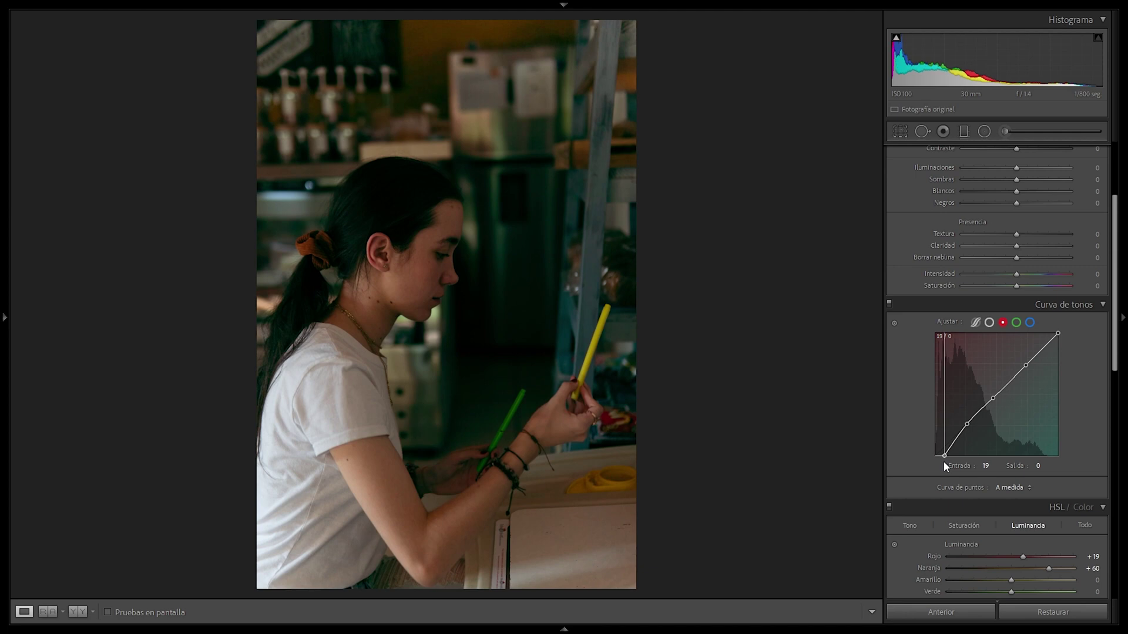
{"action": "left_click", "coordinate": [496, 221]}
Step: Anchor three points on the Blue curve and raise its black point to lift blue into the shadows
{"action": "left_click", "coordinate": [1031, 323]}
{"action": "left_click", "coordinate": [965, 425]}
{"action": "left_click", "coordinate": [996, 394]}
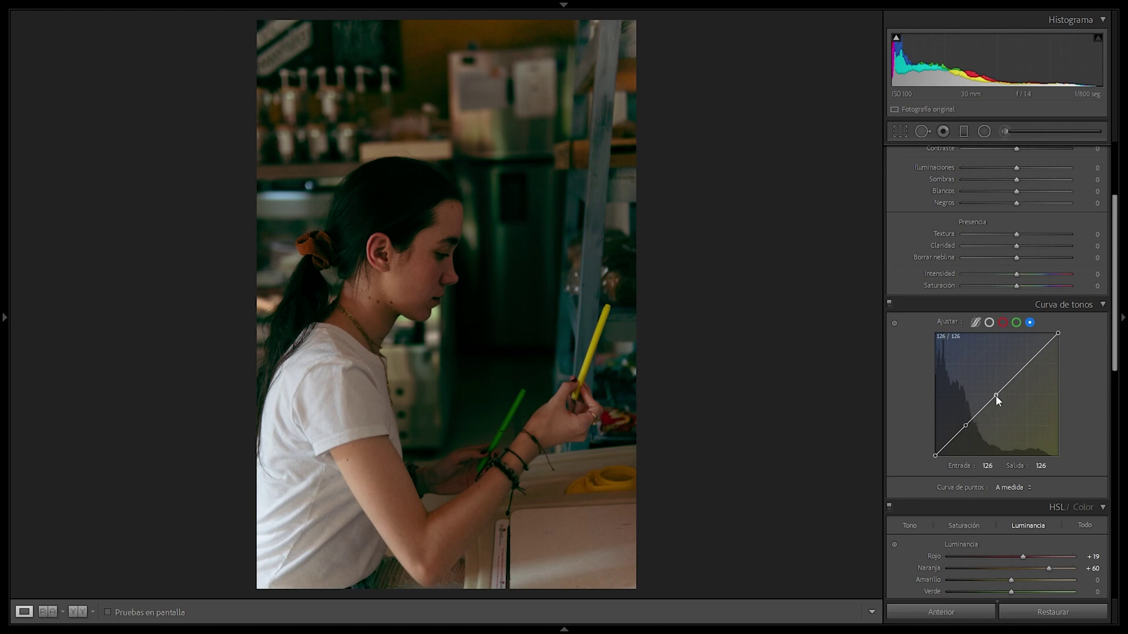
{"action": "left_click", "coordinate": [1023, 368]}
{"action": "mouse_move", "coordinate": [935, 456]}
{"action": "left_mouse_down"}
{"action": "mouse_move", "coordinate": [922, 442]}
{"action": "mouse_move", "coordinate": [926, 464]}
{"action": "mouse_move", "coordinate": [946, 438]}
{"action": "left_mouse_up"}
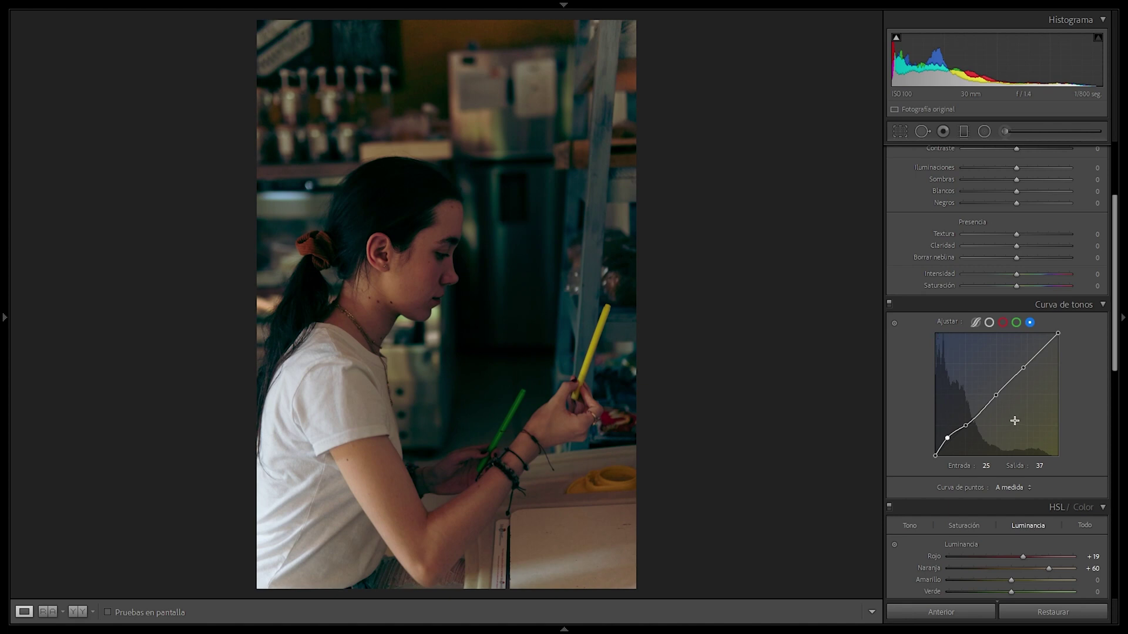
{"action": "left_click", "coordinate": [891, 303]}
{"action": "left_click", "coordinate": [891, 302]}
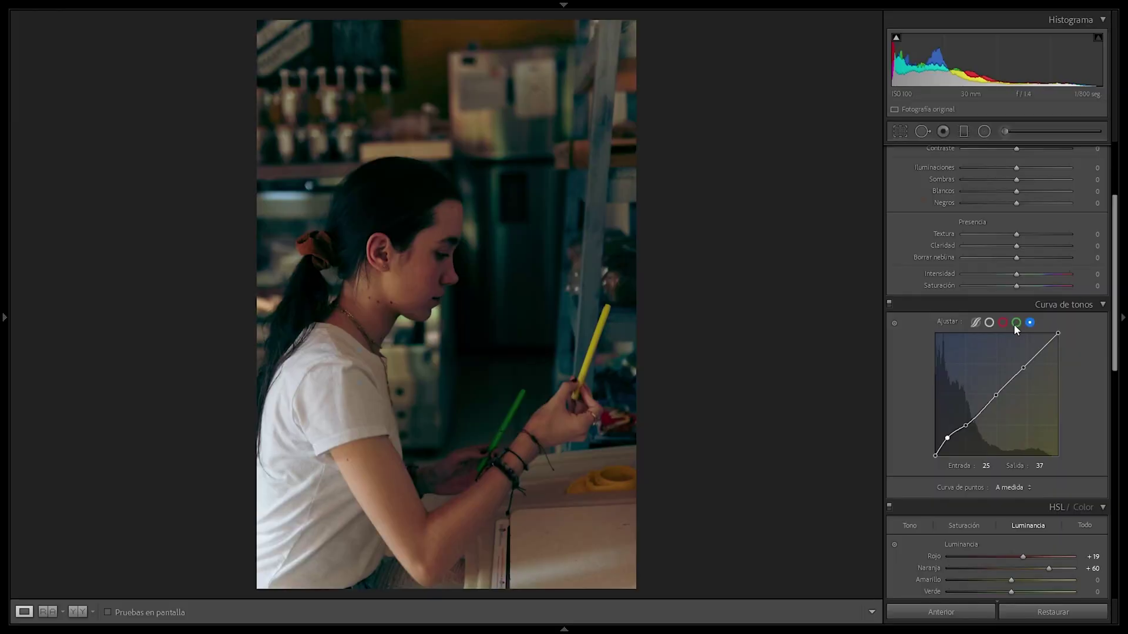
{"action": "left_click", "coordinate": [1016, 322]}
{"action": "left_click", "coordinate": [990, 323]}
{"action": "left_click", "coordinate": [1002, 323]}
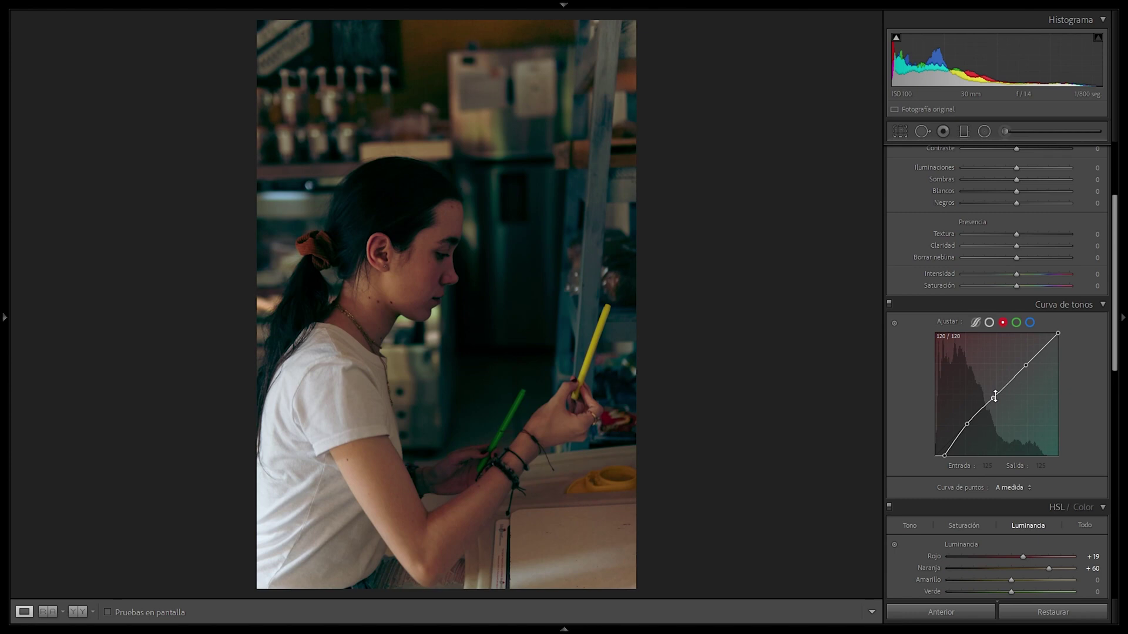
Step: Raise the Red midtone point, lower the Blue midtone point, and lift the Shadows region to +13
{"action": "left_click_drag", "start_coordinate": [994, 397], "coordinate": [996, 391]}
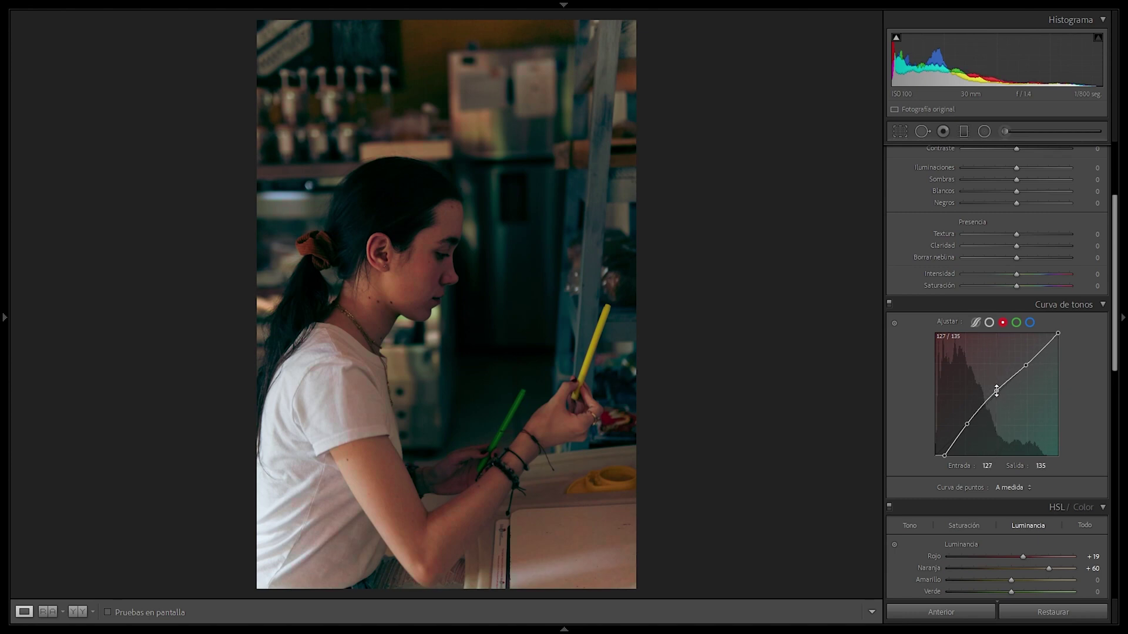
{"action": "left_click", "coordinate": [1030, 323]}
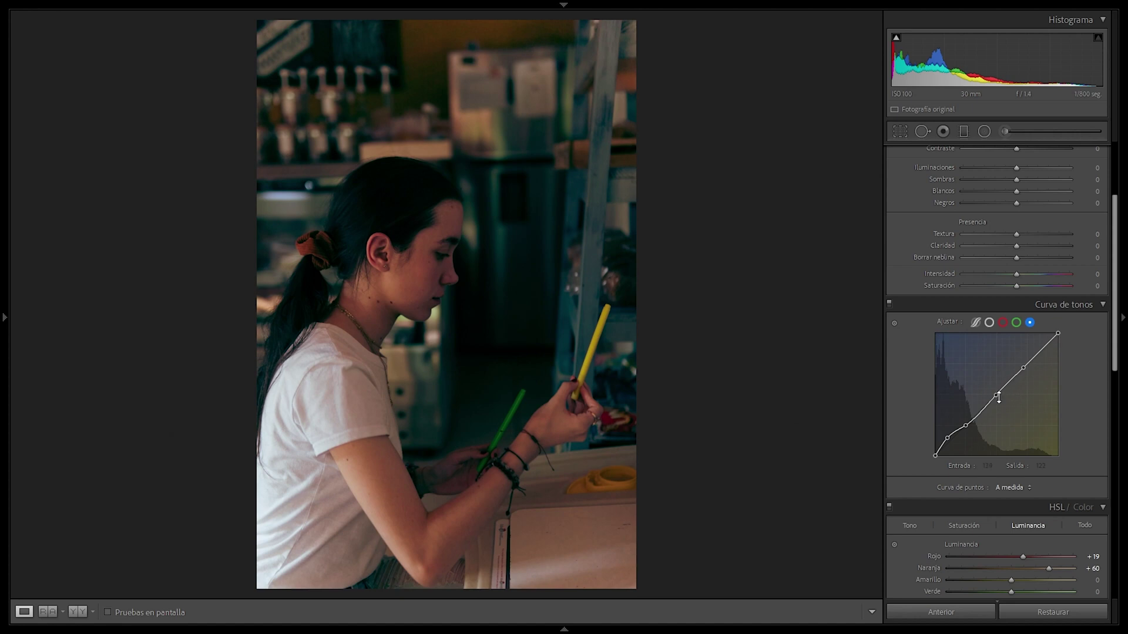
{"action": "left_click_drag", "start_coordinate": [997, 397], "coordinate": [1000, 396]}
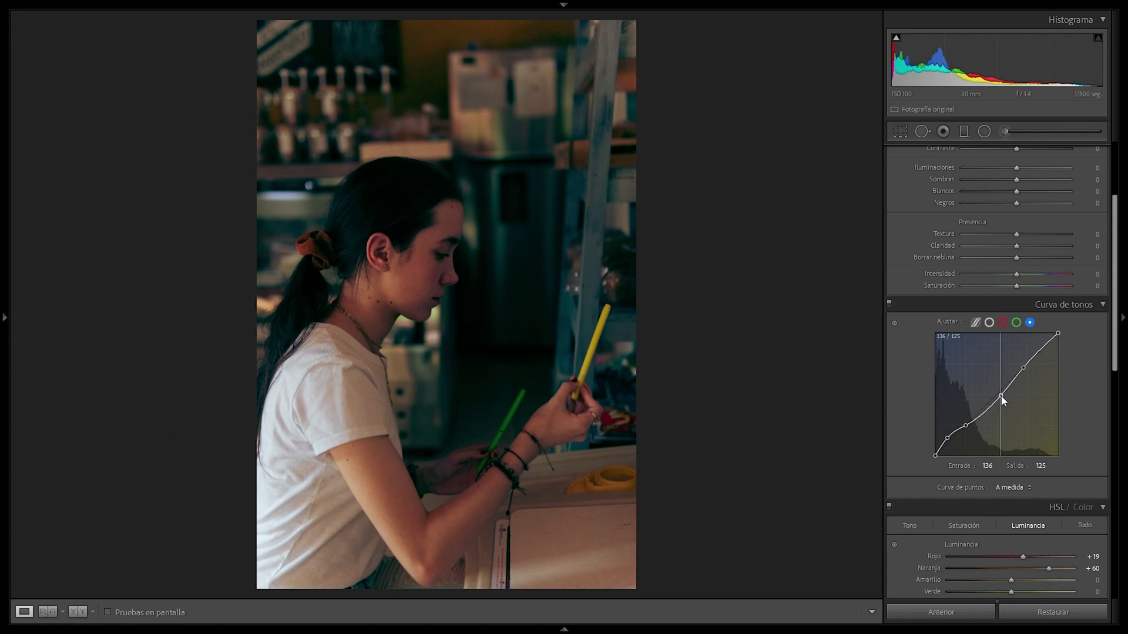
{"action": "left_click_drag", "start_coordinate": [1000, 396], "coordinate": [999, 396]}
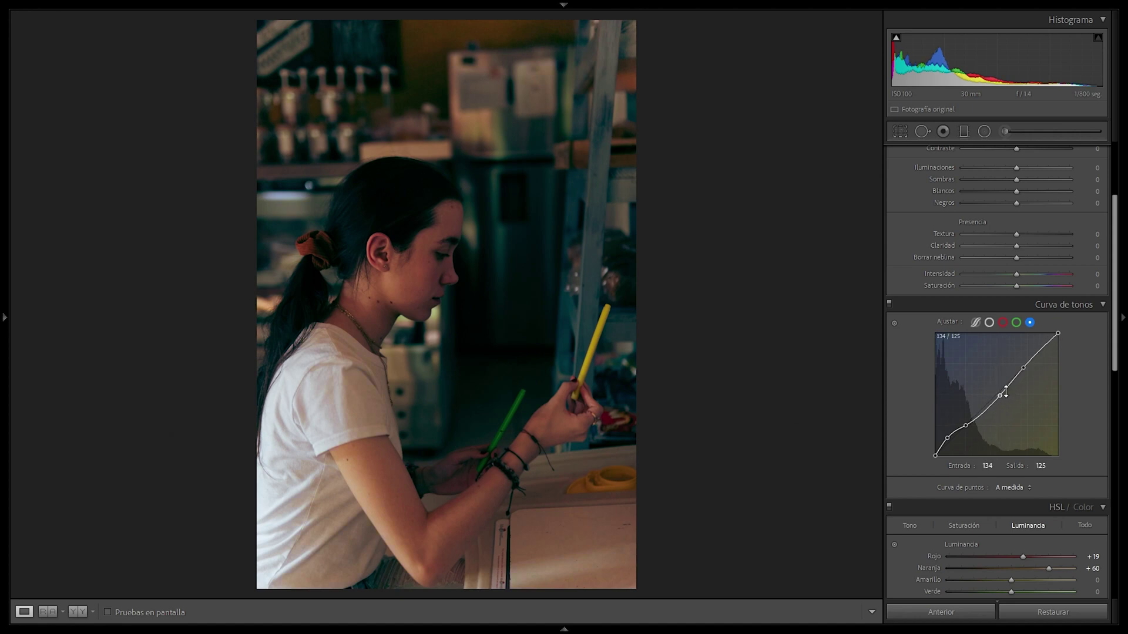
{"action": "left_click", "coordinate": [890, 303]}
{"action": "left_click", "coordinate": [890, 303]}
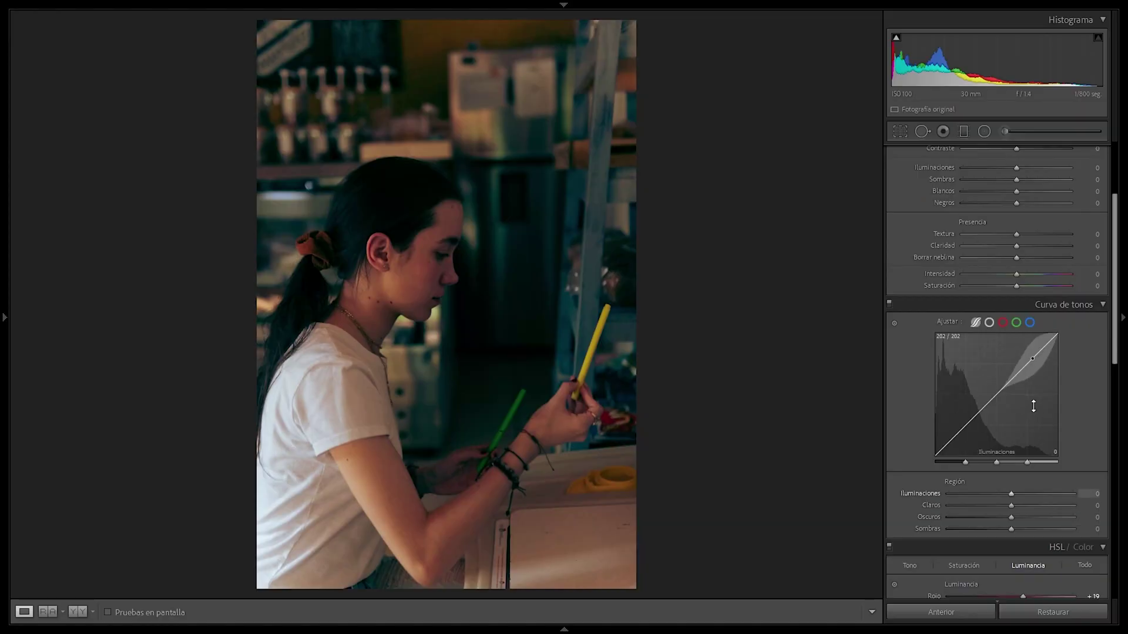
{"action": "scroll", "coordinate": [1013, 478], "scroll_direction": "down", "scroll_amount": 2}
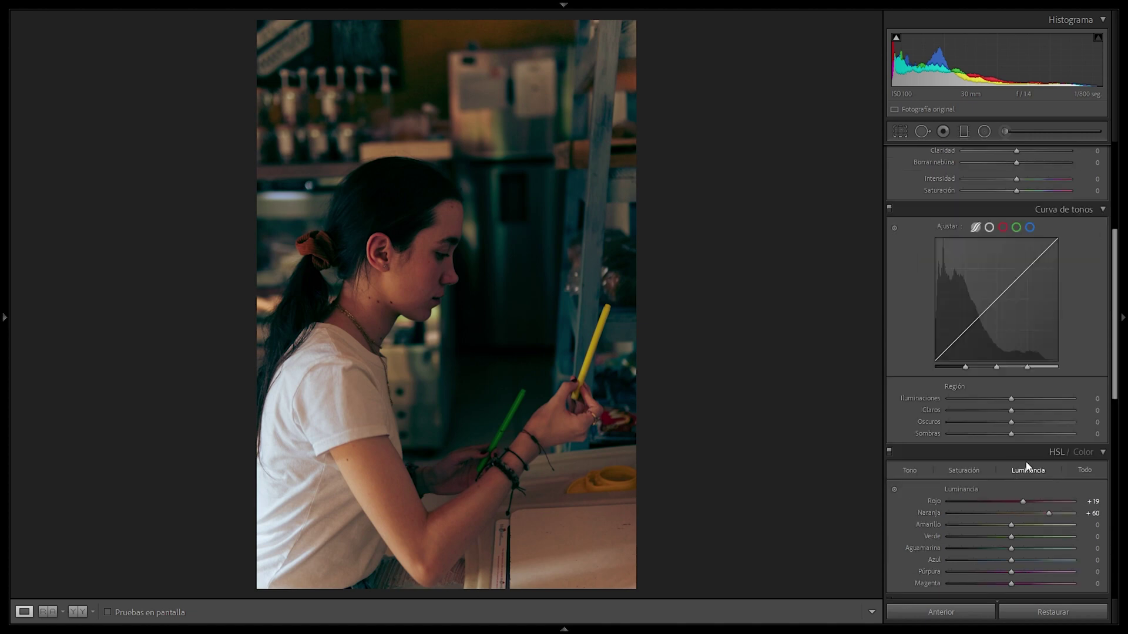
{"action": "left_click_drag", "start_coordinate": [1014, 435], "coordinate": [1008, 402]}
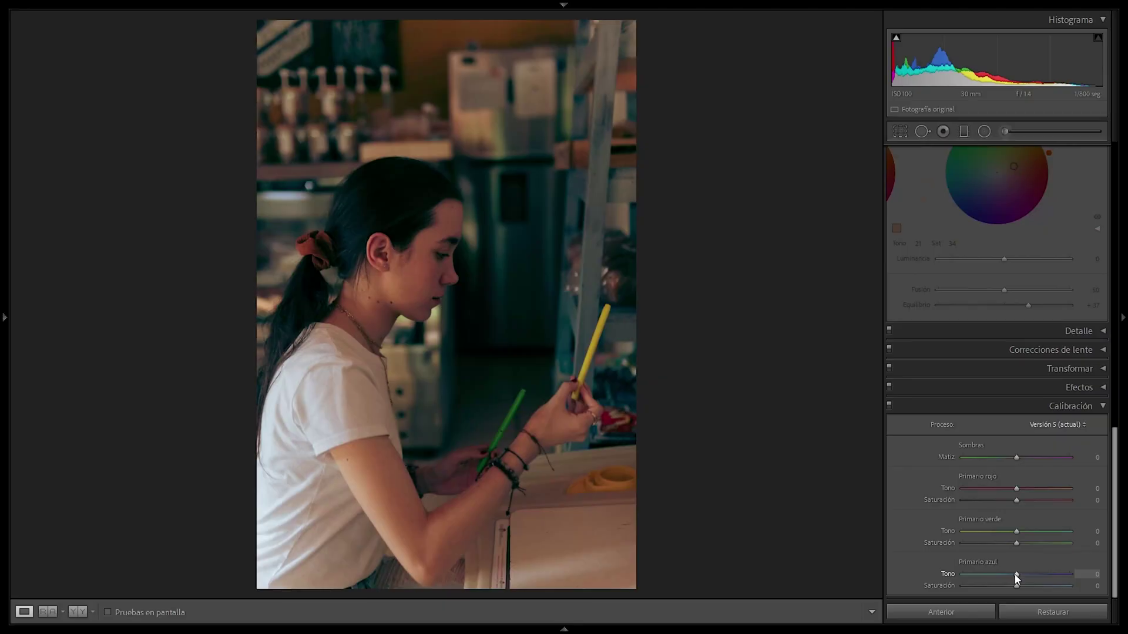
{"action": "left_click_drag", "start_coordinate": [1016, 574], "coordinate": [1063, 567]}
Step: Set the Calibration Blue Primary hue to −45 while judging the dark background up close
{"action": "left_click", "coordinate": [504, 195]}
{"action": "left_click", "coordinate": [1092, 574]}
{"action": "type", "text": "-52"}
{"action": "key", "text": "Return"}
{"action": "type", "text": "-45"}
{"action": "key", "text": "Return"}
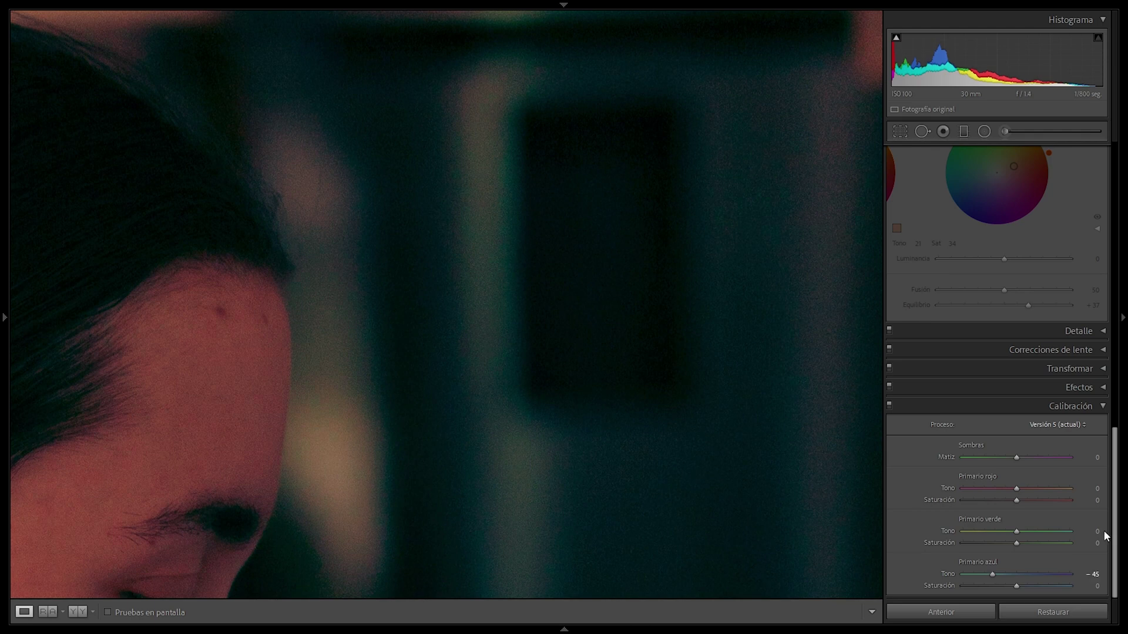
{"action": "left_click", "coordinate": [682, 423]}
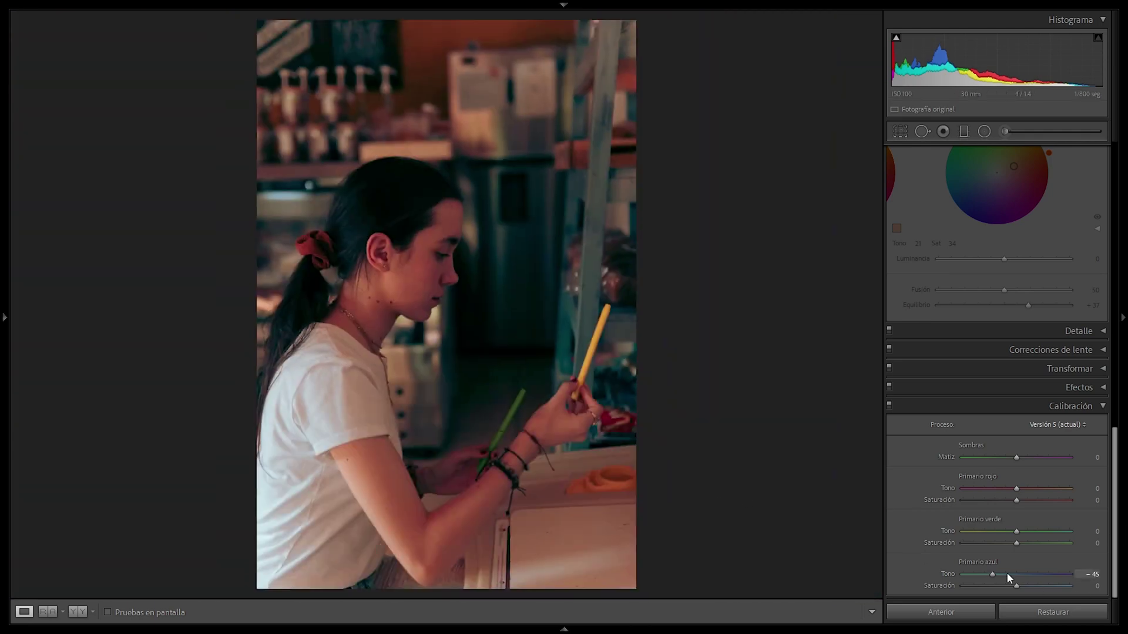
Step: Lower Blue Primary saturation to −22 and Red Primary saturation to −15, comparing calibration on and off
{"action": "left_click_drag", "start_coordinate": [1017, 586], "coordinate": [1006, 590]}
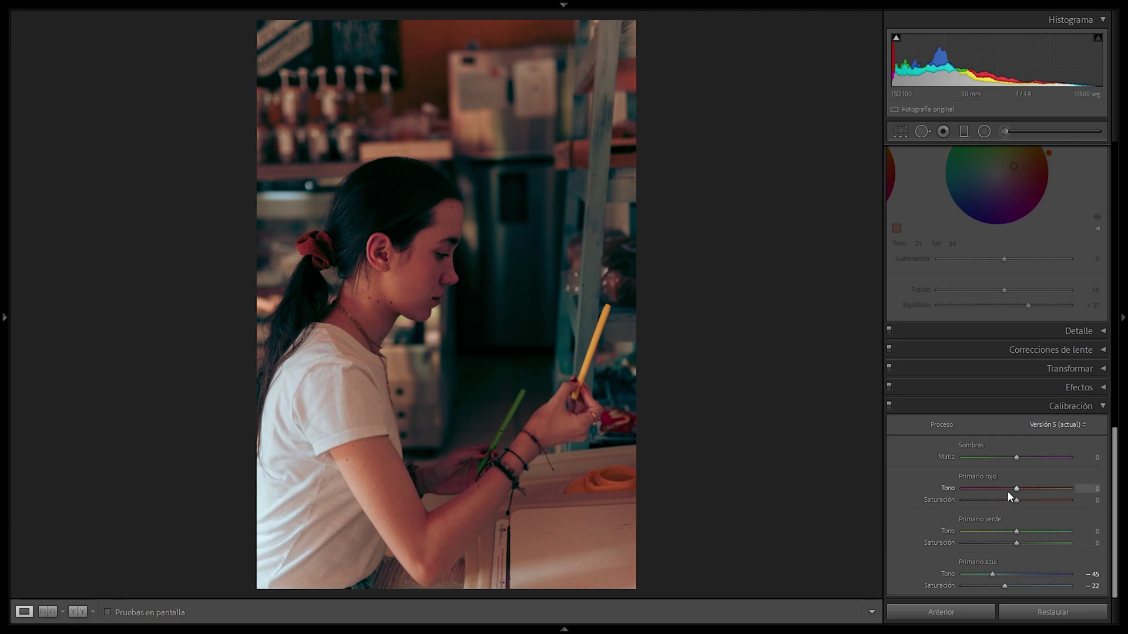
{"action": "left_click_drag", "start_coordinate": [1014, 500], "coordinate": [1008, 501]}
{"action": "left_click", "coordinate": [890, 406]}
{"action": "left_click", "coordinate": [890, 405]}
{"action": "left_click", "coordinate": [890, 405]}
{"action": "left_click", "coordinate": [890, 405]}
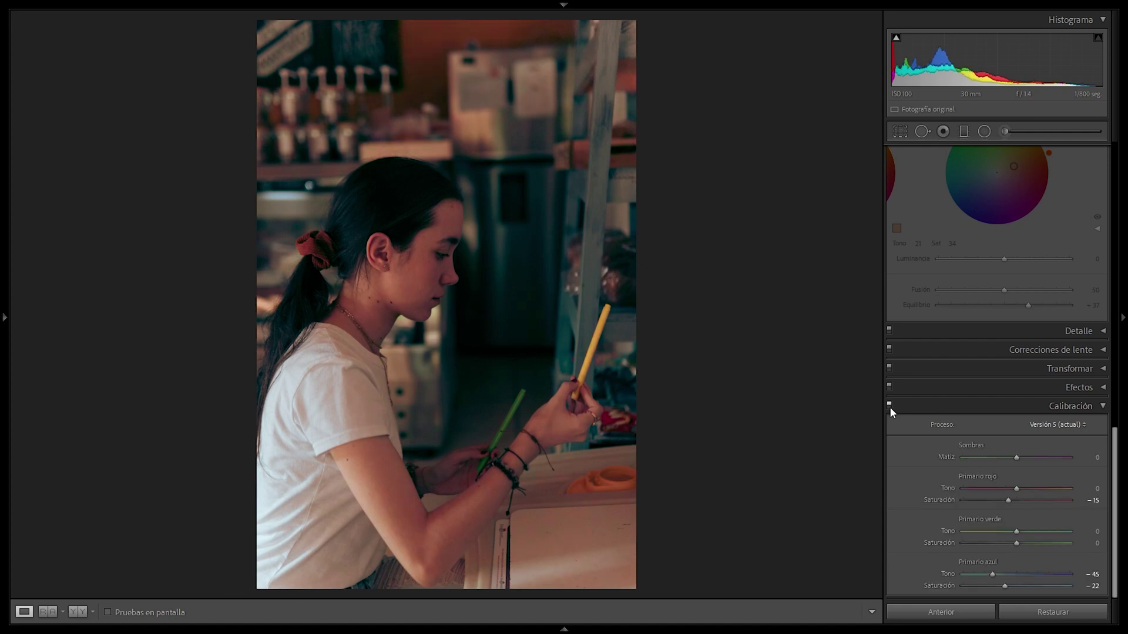